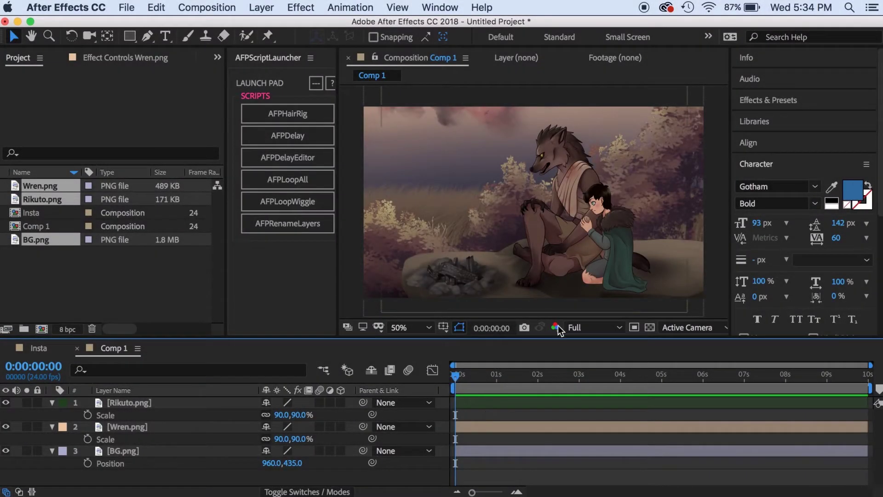
# Apply the Liquify distortion effect to the Rikuto.png layer, with the boy's face enlarged in the composition view.
pyautogui.click(517, 399)
pyautogui.press('.')
pyautogui.press('.')
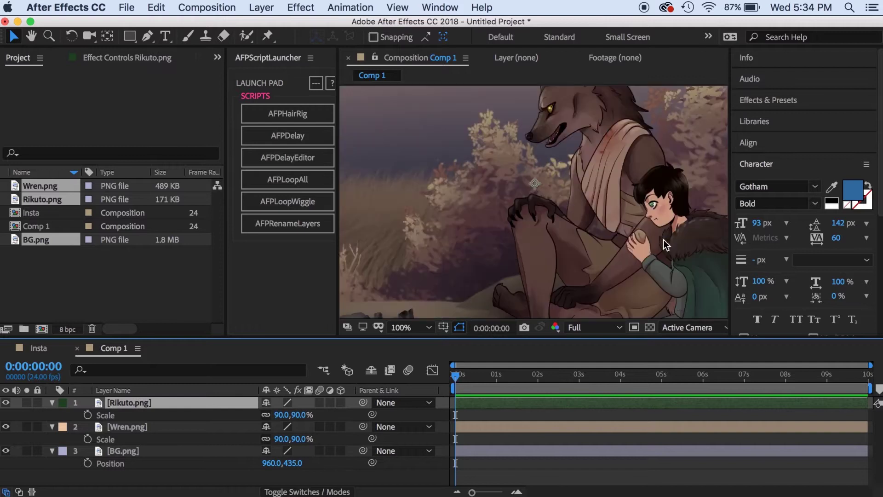
pyautogui.moveTo(589, 197); pyautogui.dragTo(303, 171)
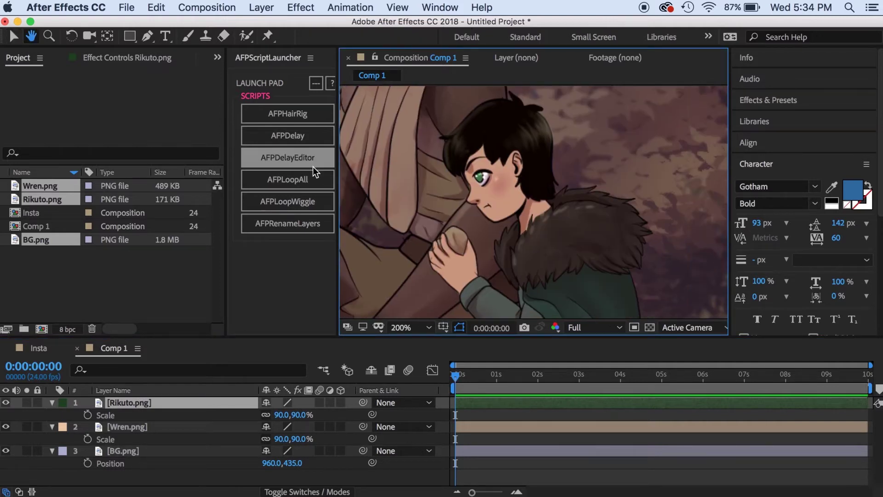
pyautogui.click(294, 6)
pyautogui.click(300, 6)
pyautogui.click(300, 6)
pyautogui.moveTo(343, 208)
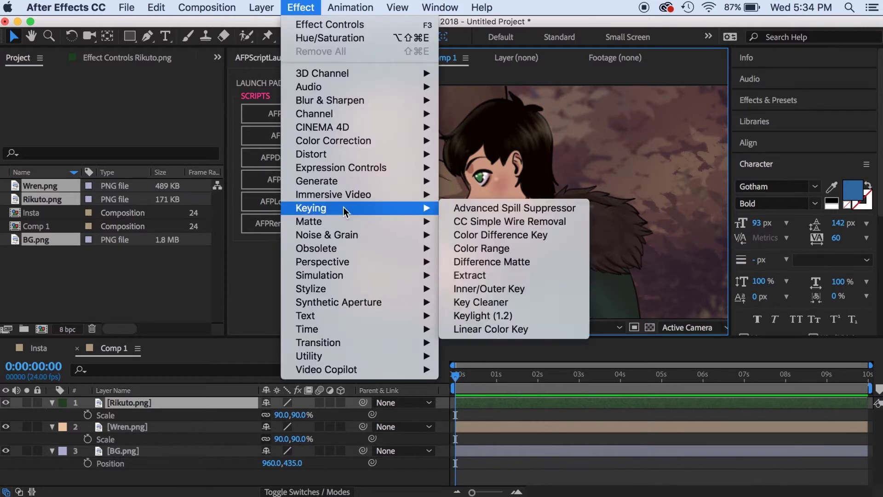
pyautogui.moveTo(362, 154)
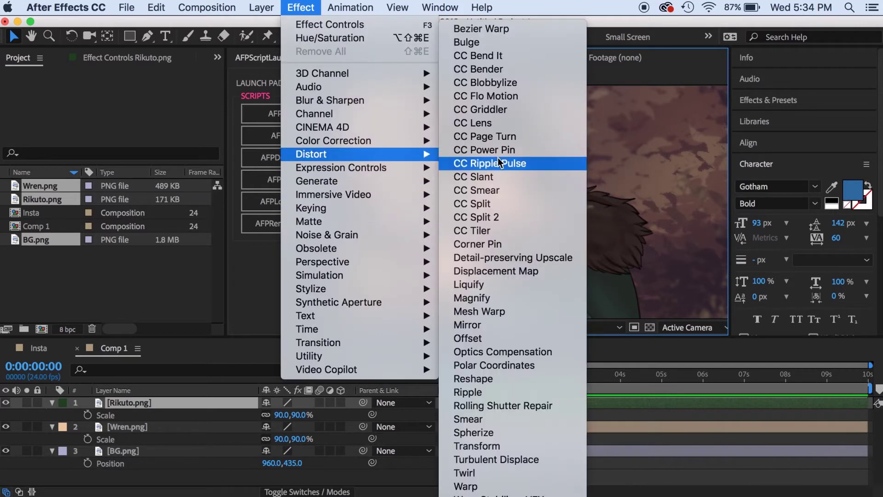
pyautogui.click(490, 283)
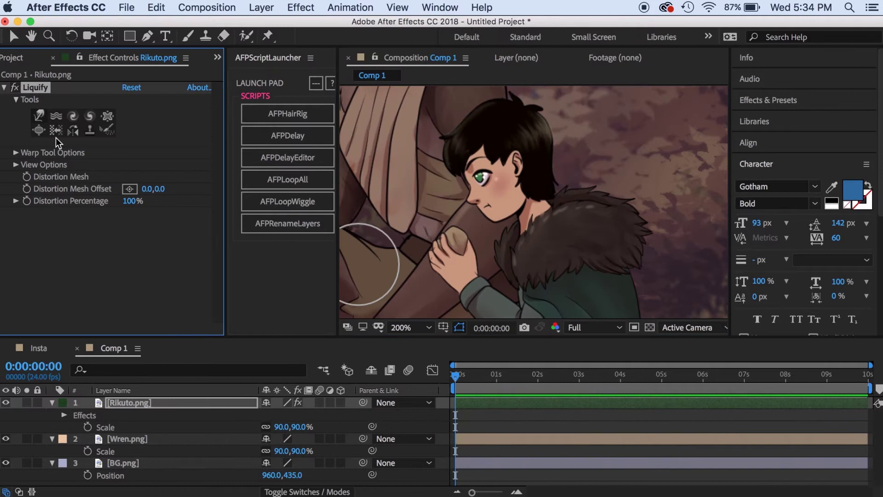
# Enable keyframing for Liquify's Distortion Mesh at the first frame and go to 0:00:01:00.
pyautogui.press('.')
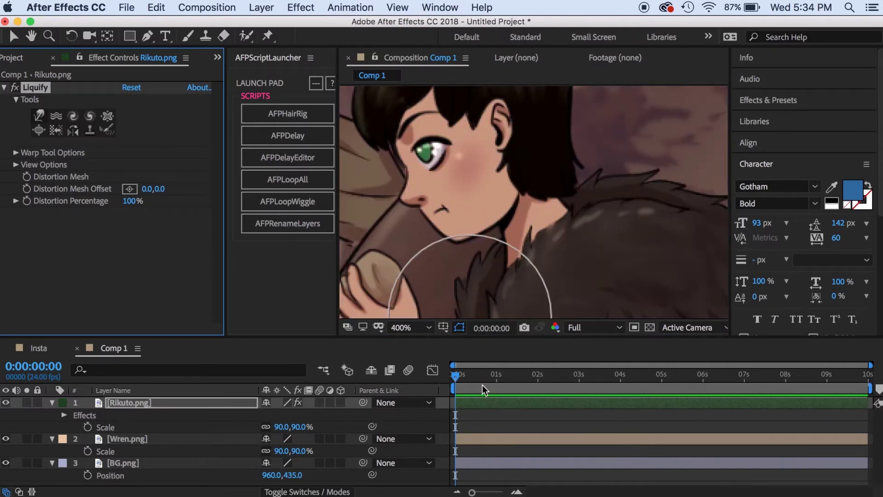
pyautogui.click(15, 151)
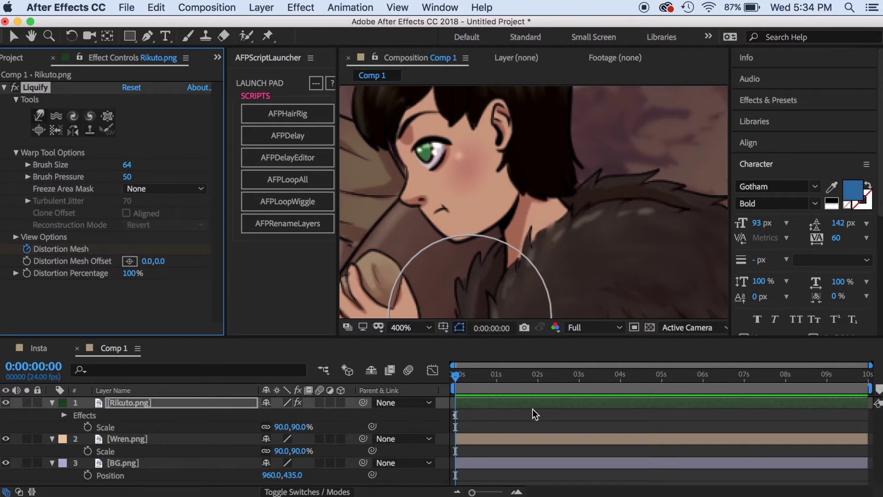
pyautogui.click(496, 384)
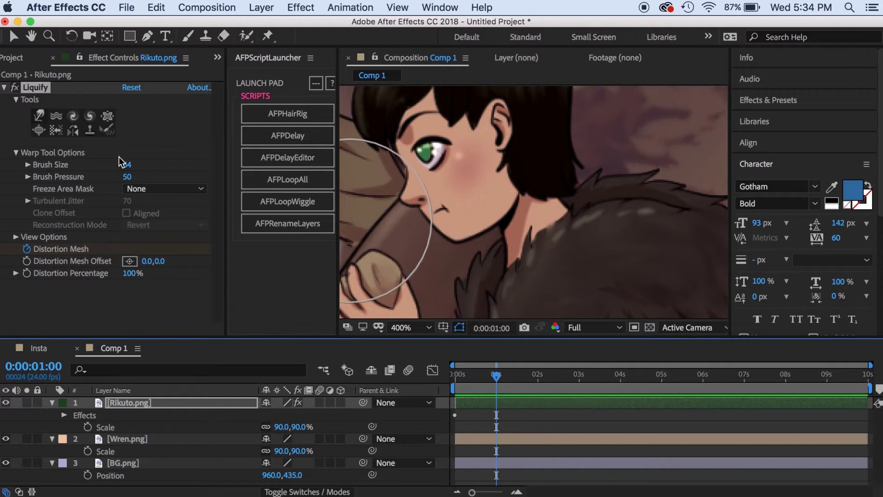
# Set the Liquify brush size to 19 and push the corner of the boy's mouth upward at 0:00:01:00.
pyautogui.moveTo(118, 167); pyautogui.dragTo(89, 167)
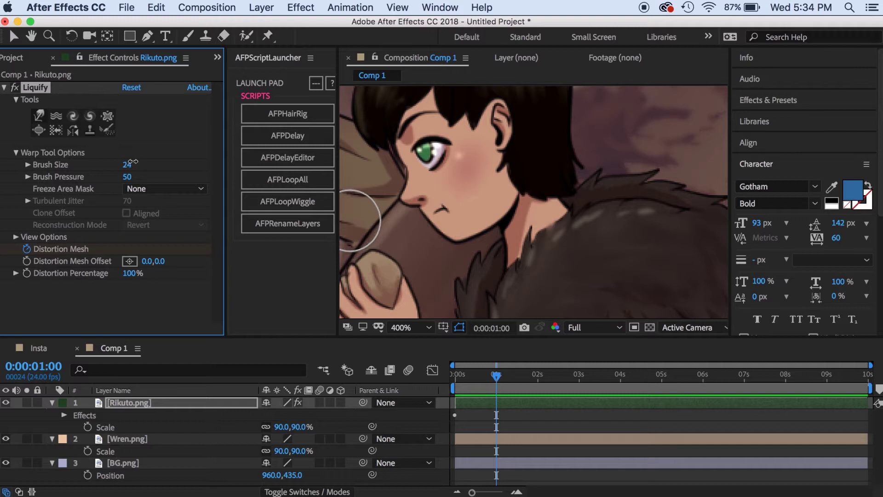
pyautogui.moveTo(130, 162); pyautogui.dragTo(129, 161)
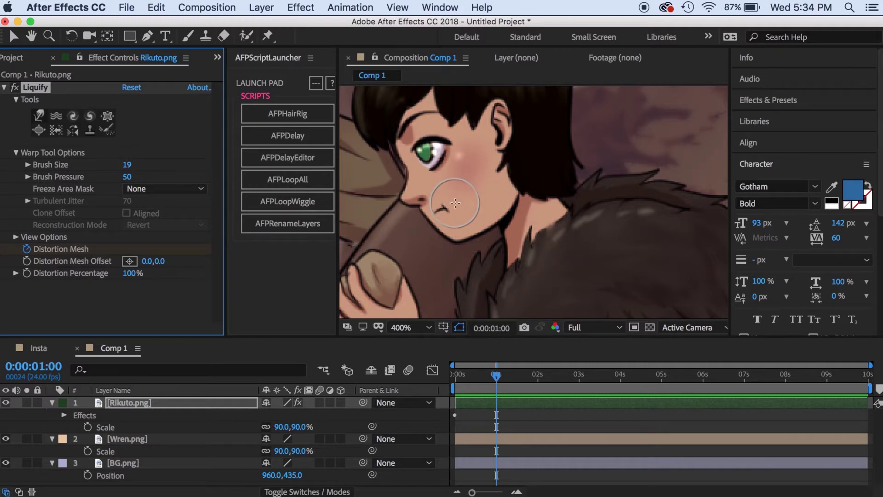
pyautogui.moveTo(457, 205); pyautogui.dragTo(459, 196)
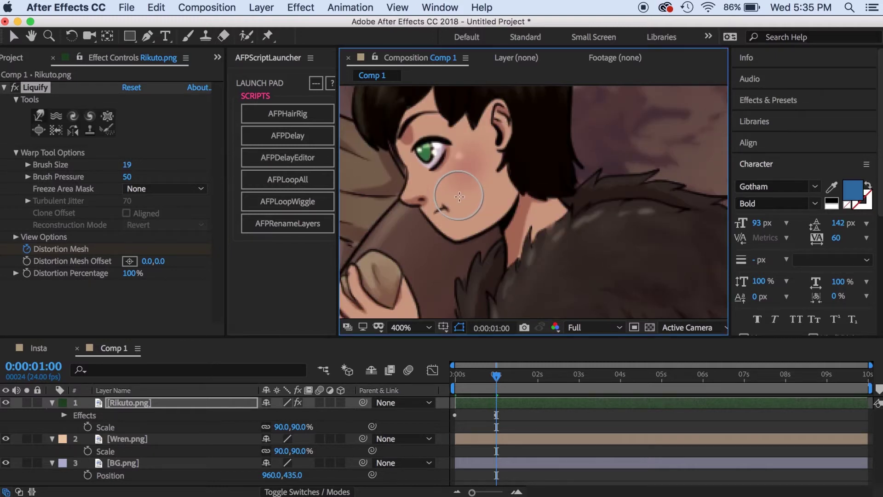
pyautogui.press('.')
pyautogui.moveTo(386, 210); pyautogui.dragTo(388, 201)
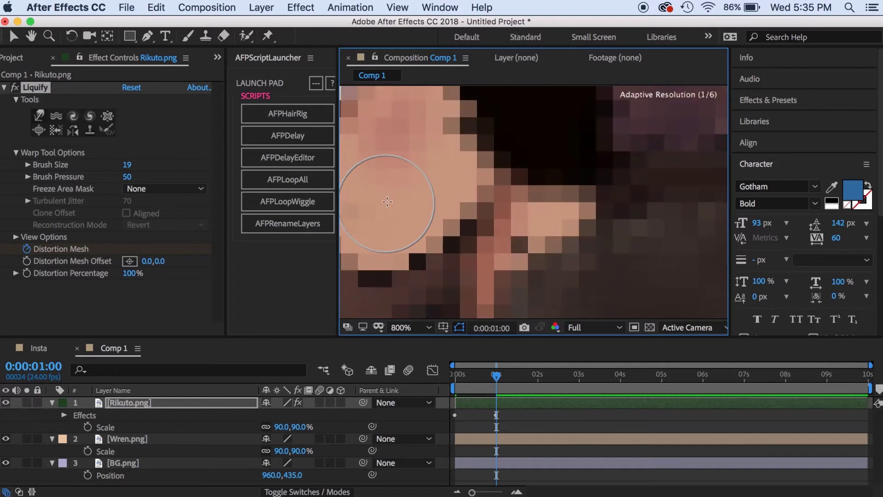
pyautogui.scroll(-1, 386, 191)
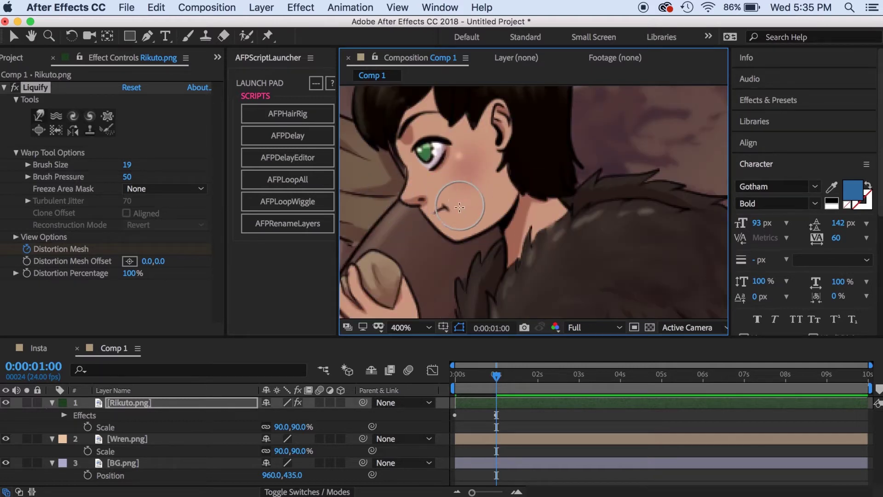
pyautogui.moveTo(450, 206); pyautogui.dragTo(452, 204)
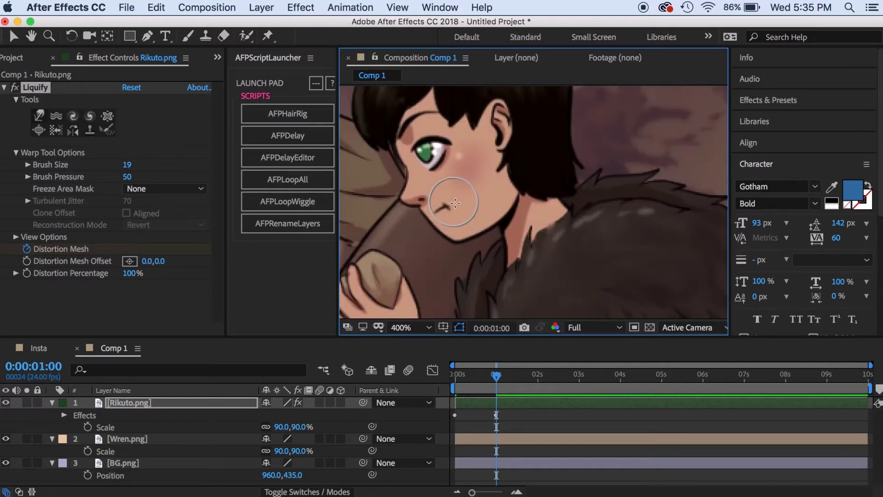
# Compare the boy's mouth shape at the first frame with its shape near one second on an enlarged timeline.
pyautogui.click(456, 378)
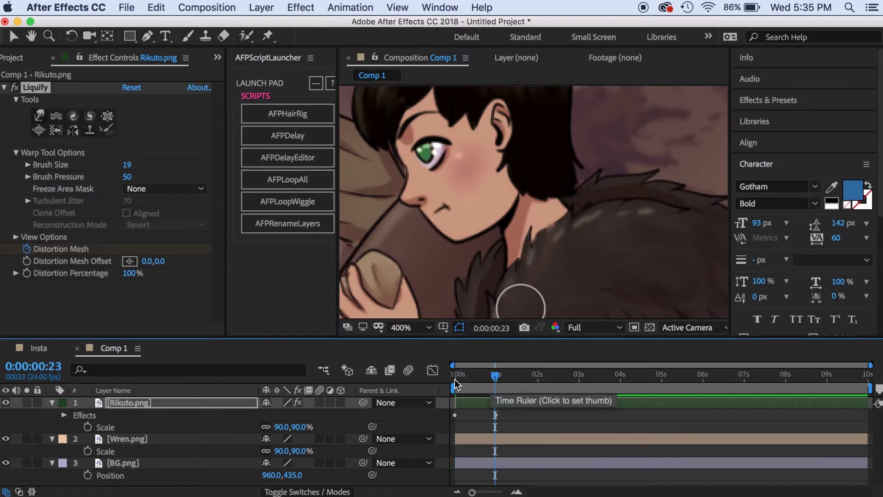
pyautogui.click(455, 377)
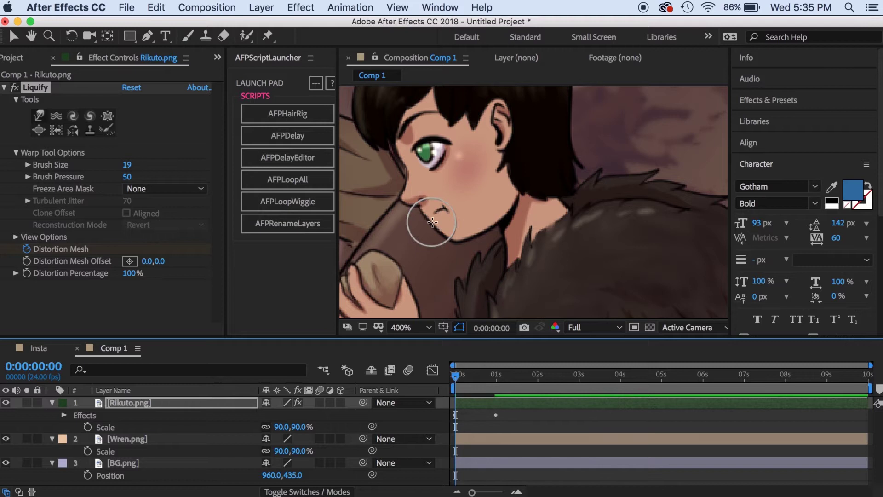
pyautogui.click(492, 376)
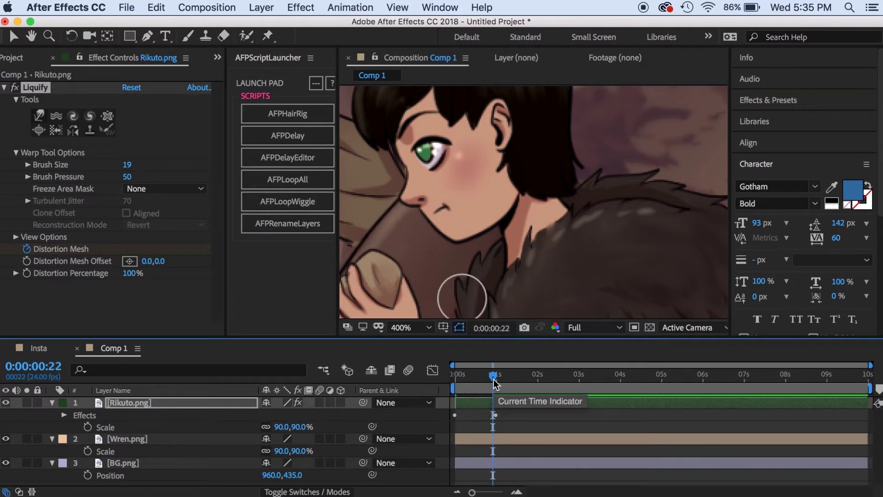
pyautogui.press('=')
pyautogui.press('=')
pyautogui.hscroll(-3, 494, 381)
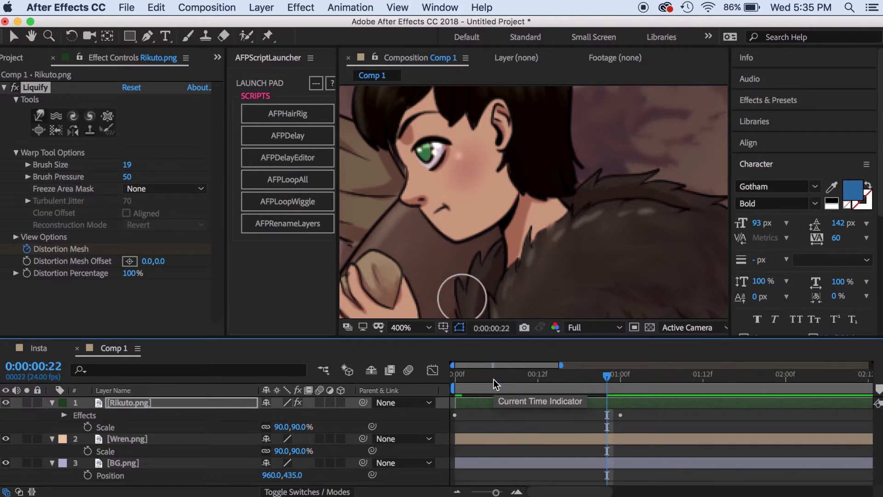
# Reveal the Distortion Mesh keyframes at 0:00:01:00 and refine the mouth corner with a Liquify brush size of 10.
pyautogui.click(621, 376)
pyautogui.press('u')
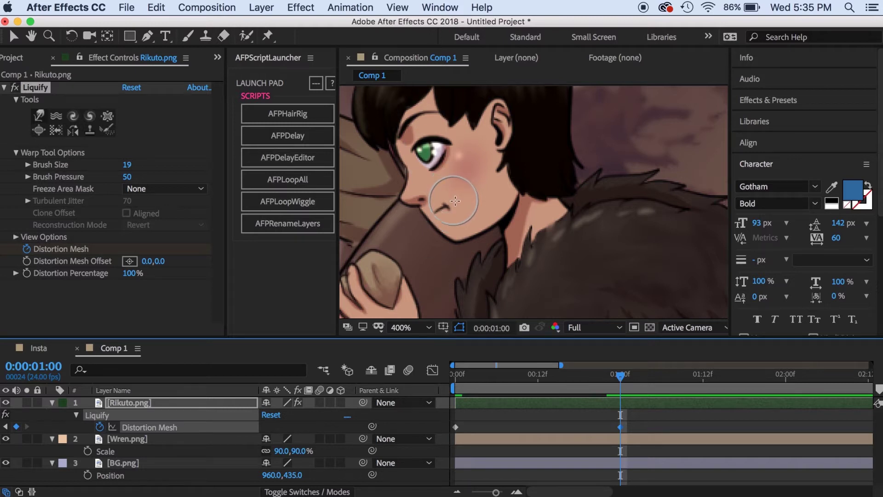
pyautogui.moveTo(129, 166); pyautogui.dragTo(122, 165)
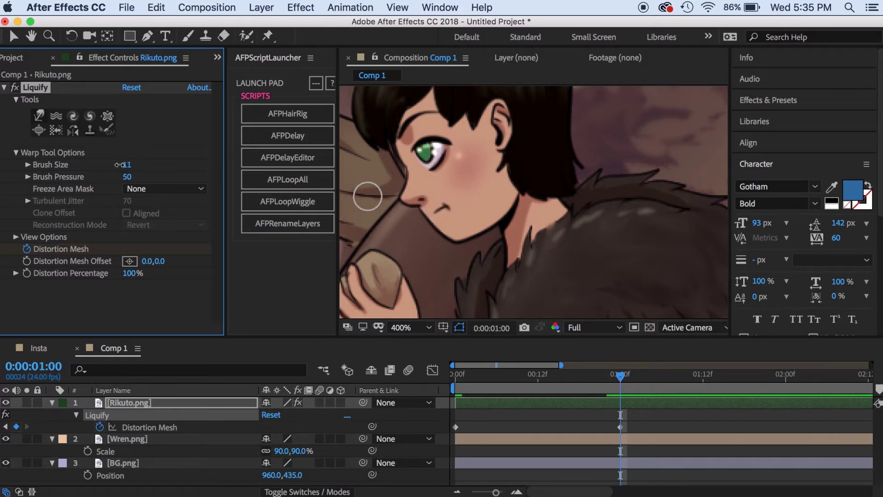
pyautogui.moveTo(444, 205); pyautogui.dragTo(449, 202)
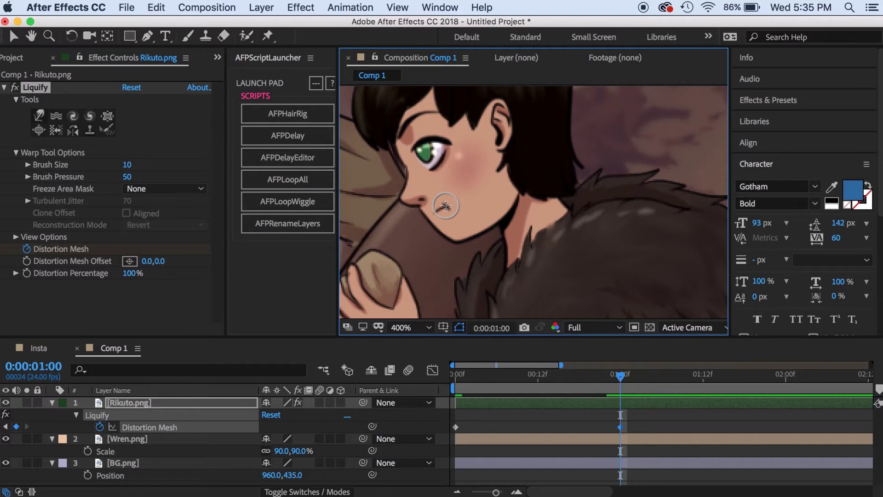
# Preview the mouth animation from the first frame.
pyautogui.moveTo(464, 383); pyautogui.dragTo(454, 385)
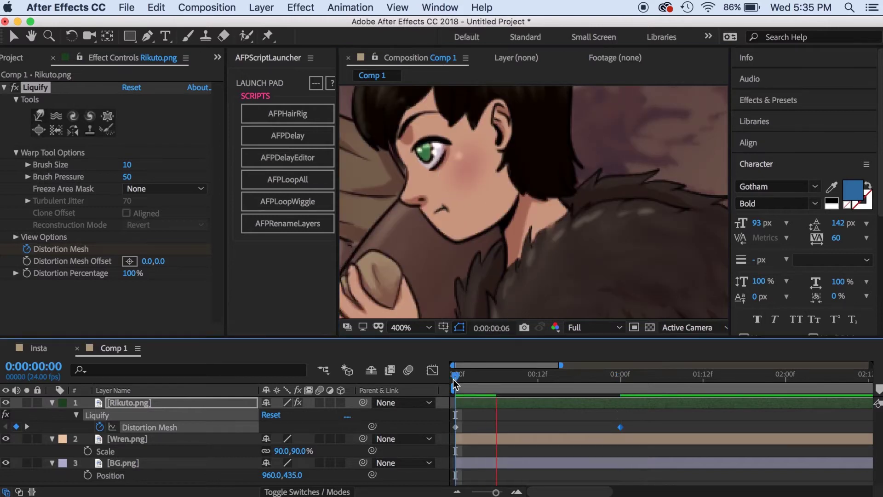
pyautogui.press('space')
pyautogui.press('space')
pyautogui.click(455, 383)
pyautogui.press('space')
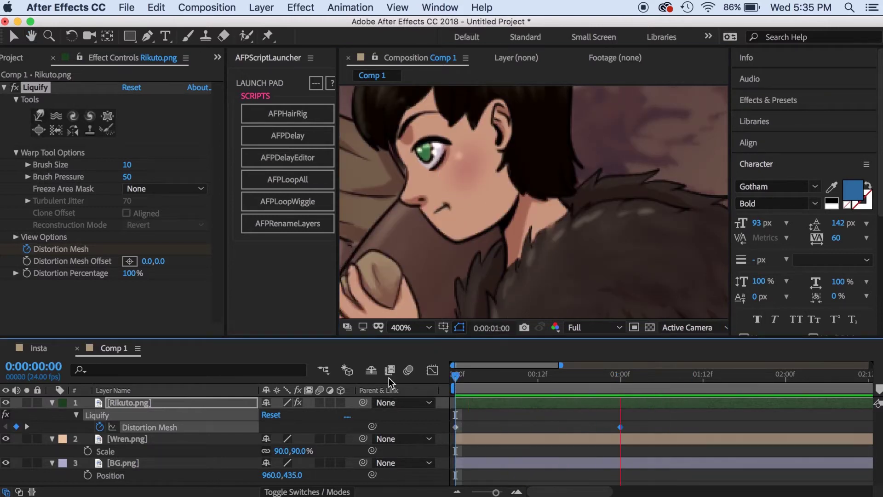
pyautogui.press('space')
# Move the second Distortion Mesh keyframe to frame 12 and reshape the mouth at 0:00:01:00 with a brush size of 17.
pyautogui.moveTo(618, 426); pyautogui.dragTo(537, 429)
pyautogui.click(620, 373)
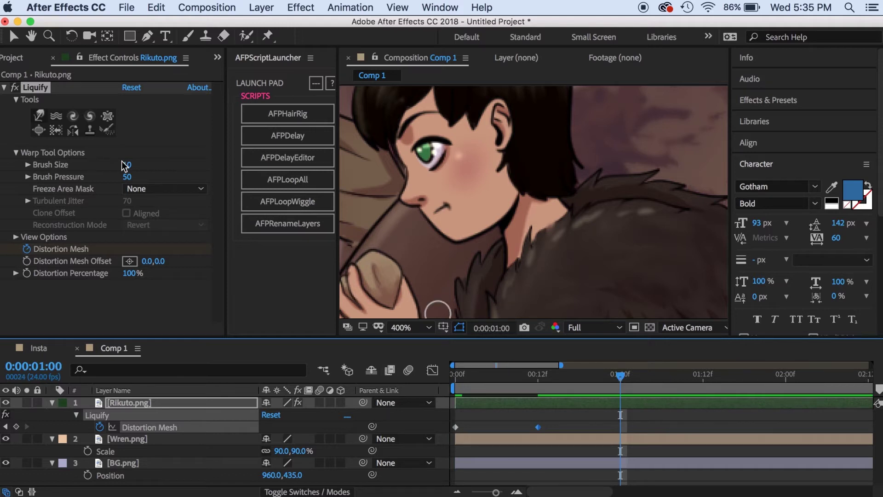
pyautogui.moveTo(125, 165); pyautogui.dragTo(131, 168)
pyautogui.moveTo(443, 205); pyautogui.dragTo(445, 205)
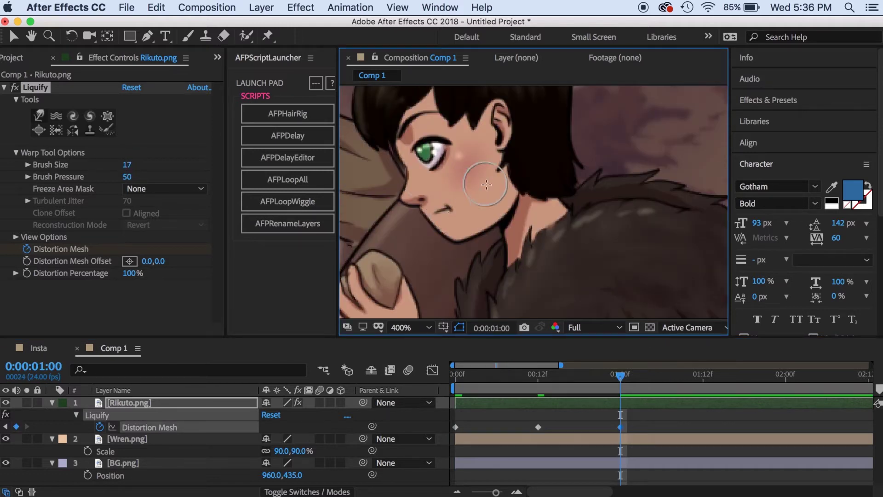
# Copy the first Distortion Mesh keyframe and paste it at 0:00:01:12 to return the mouth to its original shape.
pyautogui.click(538, 382)
pyautogui.click(455, 382)
pyautogui.press('h')
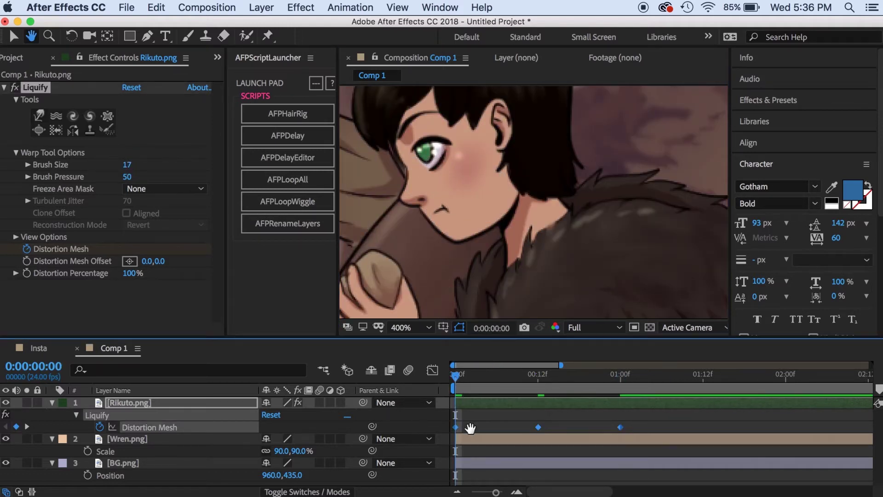
pyautogui.press('v')
pyautogui.click(455, 427)
pyautogui.click(703, 380)
pyautogui.press('super+v')
pyautogui.press('-')
pyautogui.press('-')
pyautogui.press('-')
pyautogui.press('-')
pyautogui.press('=')
pyautogui.press('=')
pyautogui.press('=')
pyautogui.press('=')
pyautogui.press('=')
pyautogui.press('=')
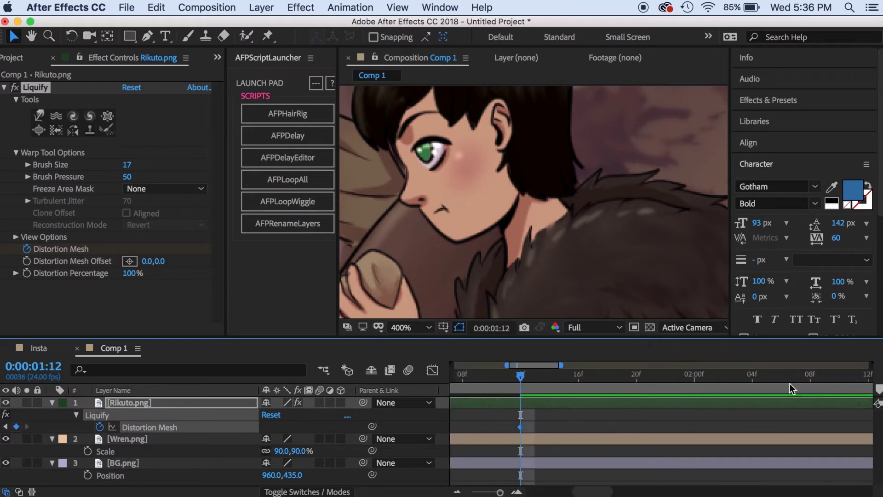
# Play back the four-keyframe mouth movement from the start of the composition.
pyautogui.press('-')
pyautogui.hscroll(-5, 790, 383)
pyautogui.click(455, 380)
pyautogui.press('space')
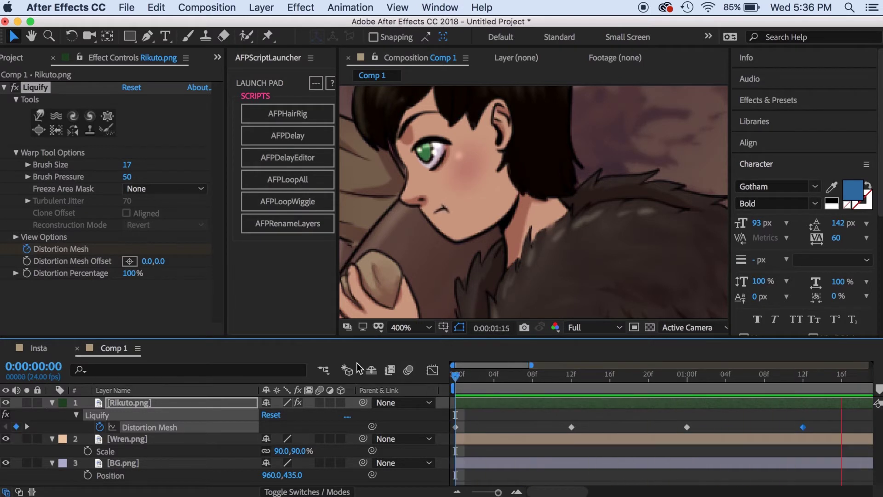
pyautogui.press('space')
# Copy all four Distortion Mesh keyframes and paste them at 0:00:02:00 to repeat the mouth movement.
pyautogui.press('-')
pyautogui.press('-')
pyautogui.press('-')
pyautogui.press('-')
pyautogui.moveTo(533, 422); pyautogui.dragTo(454, 432)
pyautogui.press('super+c')
pyautogui.moveTo(538, 382); pyautogui.dragTo(538, 382)
pyautogui.press('=')
pyautogui.press('super+v')
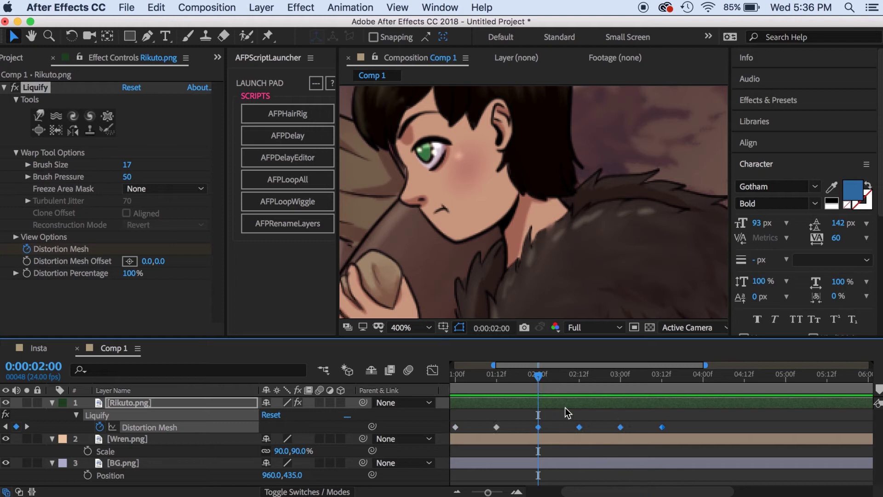
pyautogui.hscroll(-3, 565, 408)
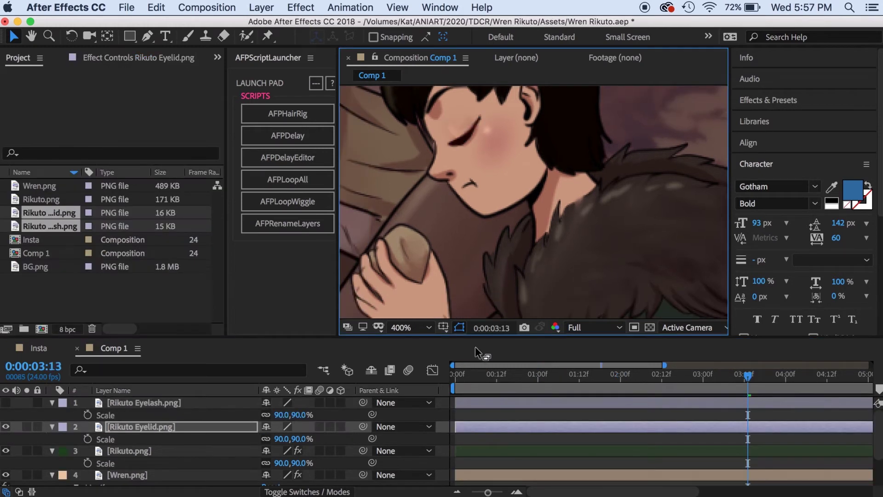
# Show the Rikuto Eyelash.png layer and hide the Rikuto Eyelid.png layer.
pyautogui.click(6, 402)
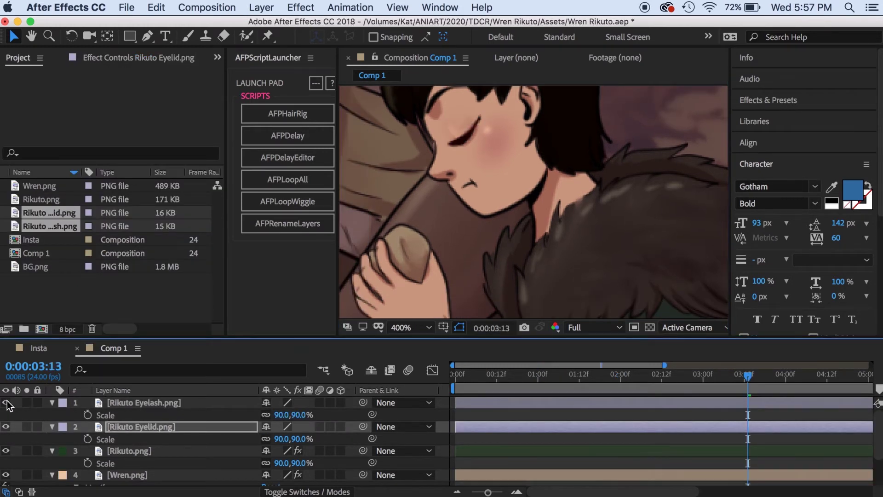
pyautogui.click(6, 426)
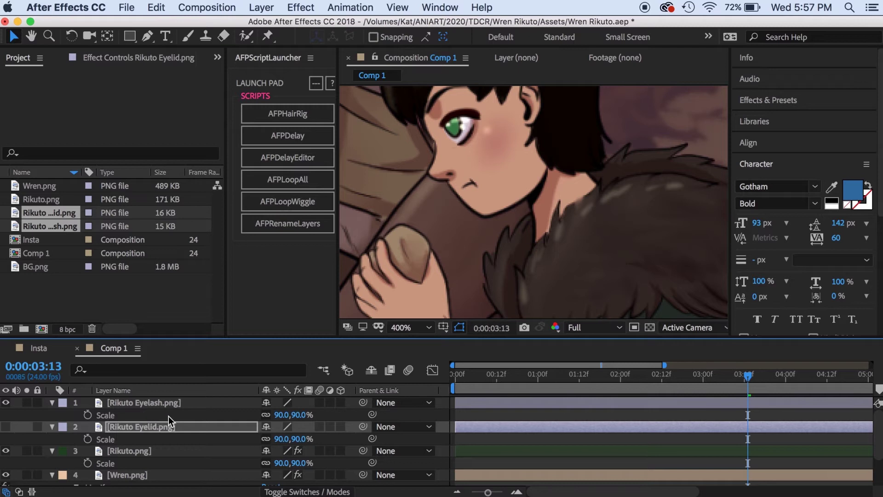
# Try the Rikuto Eyelash.png layer at a vertical position of 481 and undo the move.
pyautogui.click(161, 401)
pyautogui.press('p')
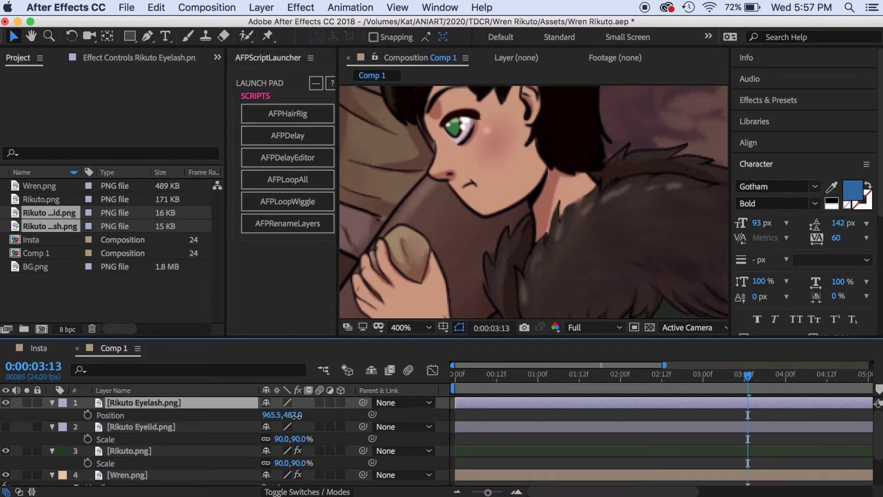
pyautogui.moveTo(295, 416); pyautogui.dragTo(292, 419)
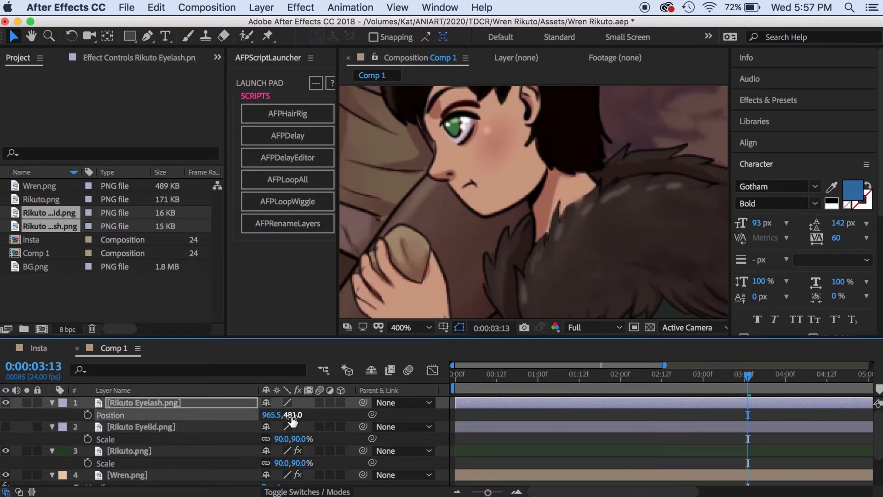
pyautogui.press('super+z')
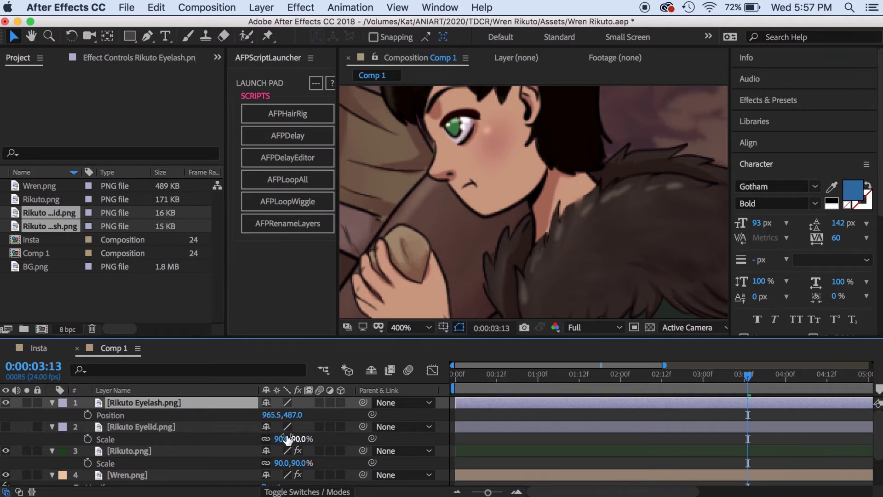
# Set the Rikuto Eyelash.png layer's horizontal position to 963, then hide it and show the Rikuto Eyelid.png layer.
pyautogui.moveTo(266, 415); pyautogui.dragTo(266, 419)
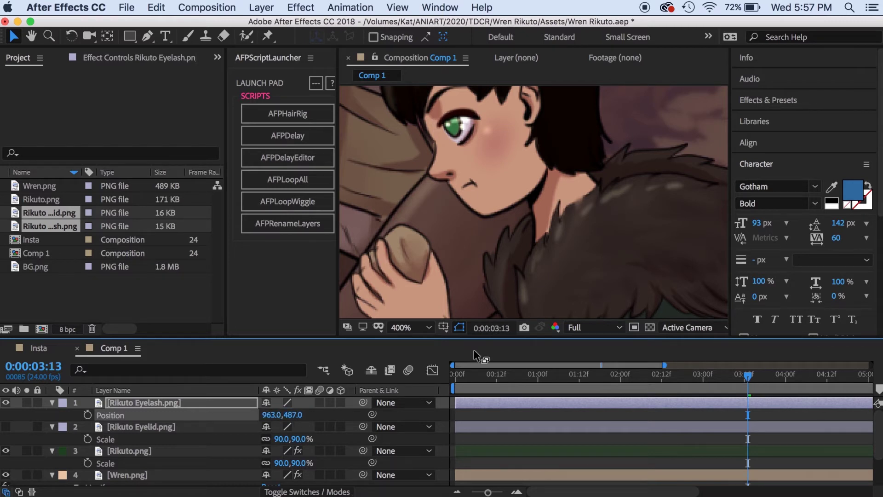
pyautogui.click(7, 403)
pyautogui.click(5, 426)
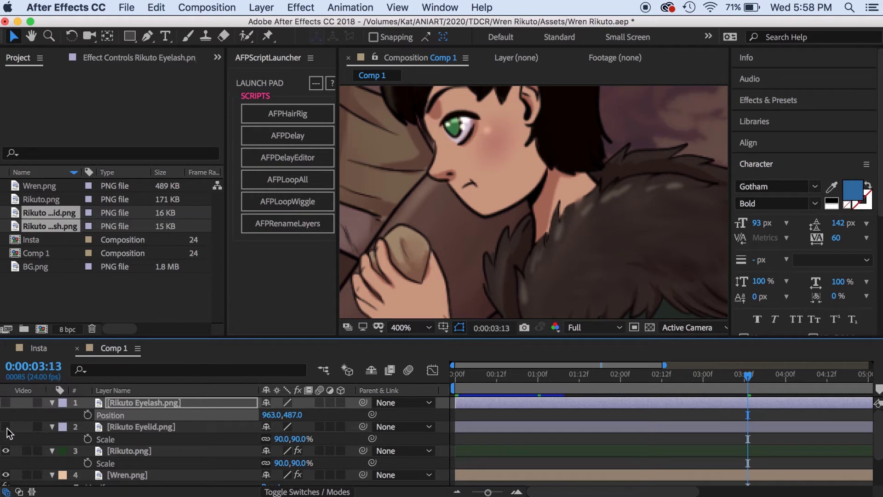
# Apply the Liquify distortion effect to the Rikuto Eyelid.png layer and set its brush size to 13.
pyautogui.click(31, 37)
pyautogui.scroll(1, 500, 153)
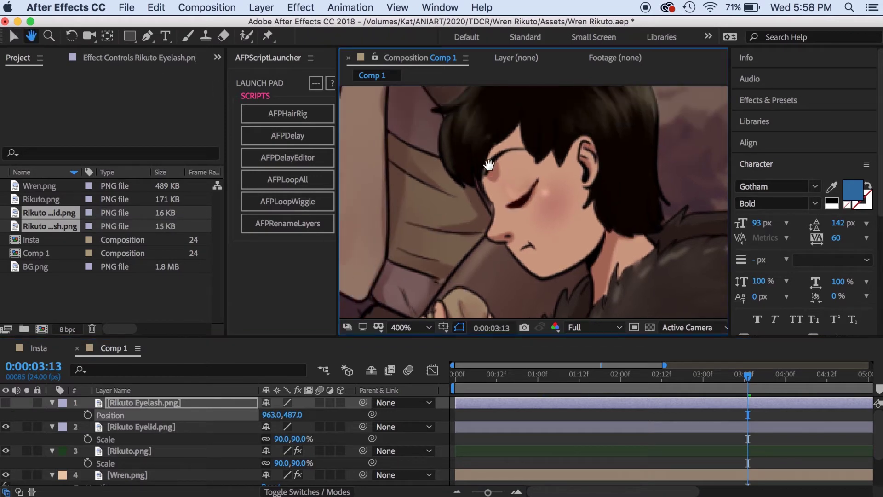
pyautogui.press('v')
pyautogui.click(665, 428)
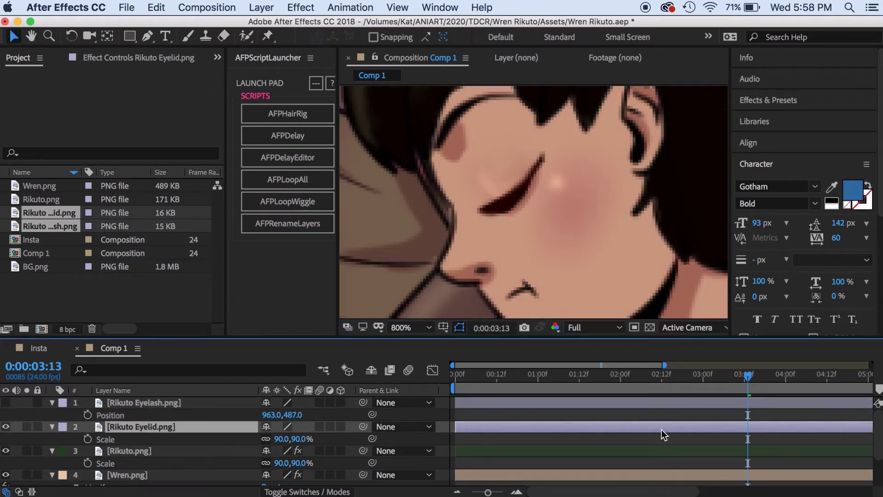
pyautogui.click(299, 6)
pyautogui.moveTo(334, 157)
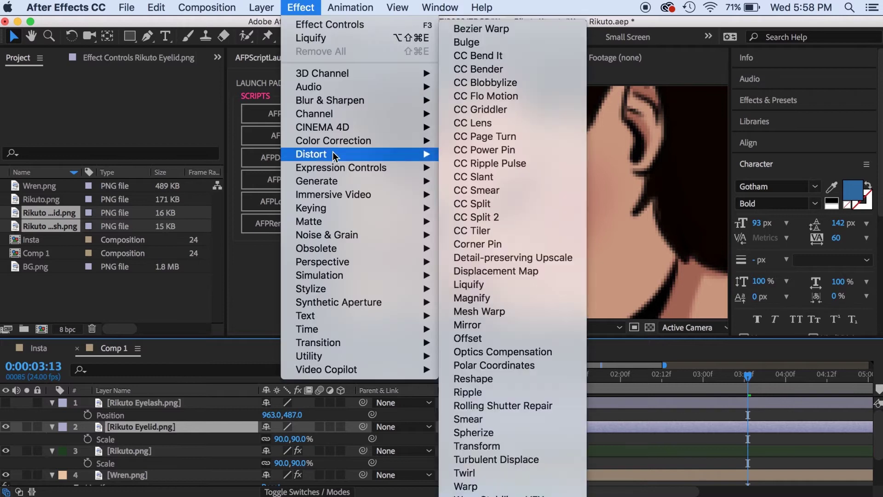
pyautogui.click(483, 285)
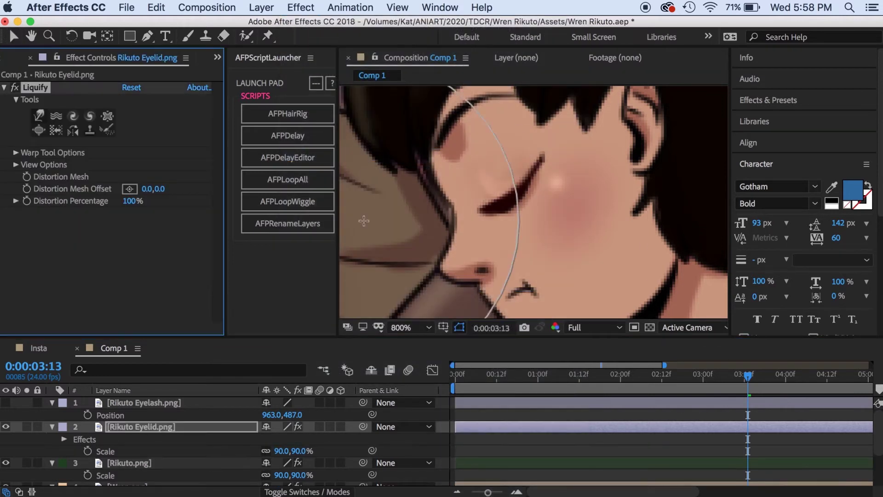
pyautogui.click(16, 153)
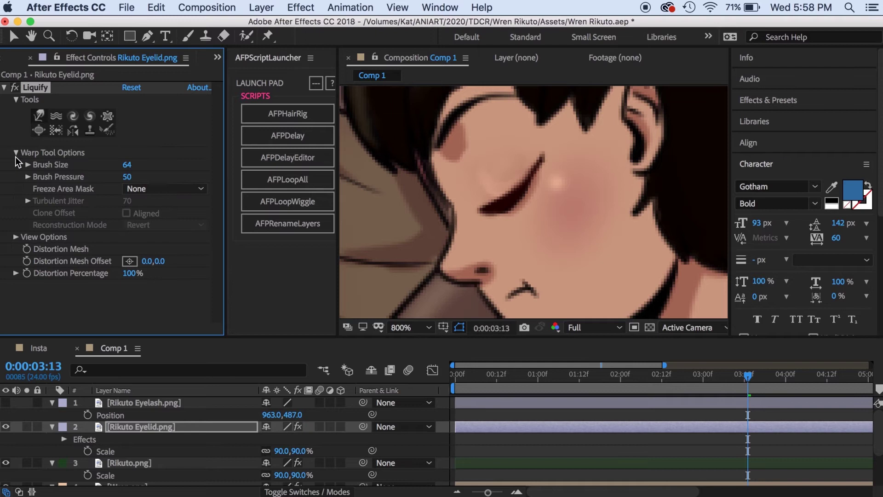
pyautogui.moveTo(131, 165); pyautogui.dragTo(121, 165)
# Keyframe the closed eyelid's Distortion Mesh at 0:00:05:00 and start pushing the lid open with Liquify at 0:00:04:12.
pyautogui.click(786, 378)
pyautogui.hscroll(5, 736, 384)
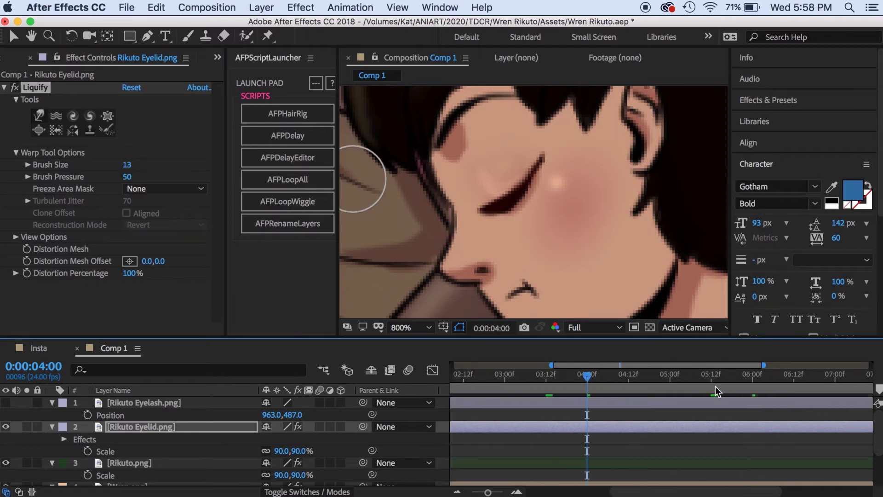
pyautogui.click(671, 378)
pyautogui.click(629, 378)
pyautogui.moveTo(522, 216)
pyautogui.mouseDown()
pyautogui.moveTo(524, 189)
pyautogui.moveTo(497, 206)
pyautogui.mouseUp()
# Enlarge the Liquify brush to 25 and warp the eyelid upward at 0:00:04:12 to uncover the eye.
pyautogui.moveTo(127, 165); pyautogui.dragTo(132, 165)
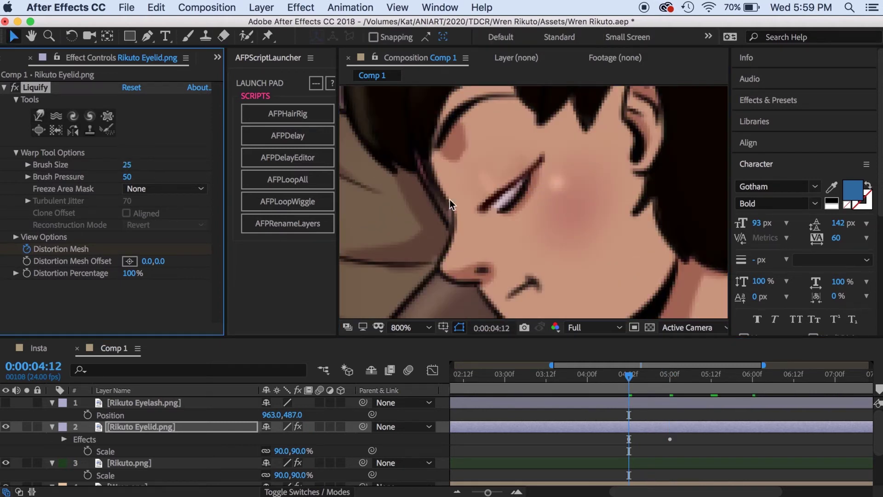
pyautogui.moveTo(536, 220)
pyautogui.mouseDown()
pyautogui.moveTo(509, 234)
pyautogui.moveTo(535, 218)
pyautogui.mouseUp()
pyautogui.moveTo(534, 202)
pyautogui.mouseDown()
pyautogui.moveTo(493, 181)
pyautogui.moveTo(537, 164)
pyautogui.mouseUp()
pyautogui.moveTo(497, 184)
pyautogui.mouseDown()
pyautogui.moveTo(512, 174)
pyautogui.moveTo(478, 194)
pyautogui.moveTo(510, 187)
pyautogui.moveTo(549, 164)
pyautogui.moveTo(477, 196)
pyautogui.moveTo(471, 202)
pyautogui.moveTo(489, 191)
pyautogui.moveTo(501, 198)
pyautogui.moveTo(495, 193)
pyautogui.moveTo(484, 212)
pyautogui.moveTo(478, 203)
pyautogui.moveTo(500, 192)
pyautogui.moveTo(508, 172)
pyautogui.mouseUp()
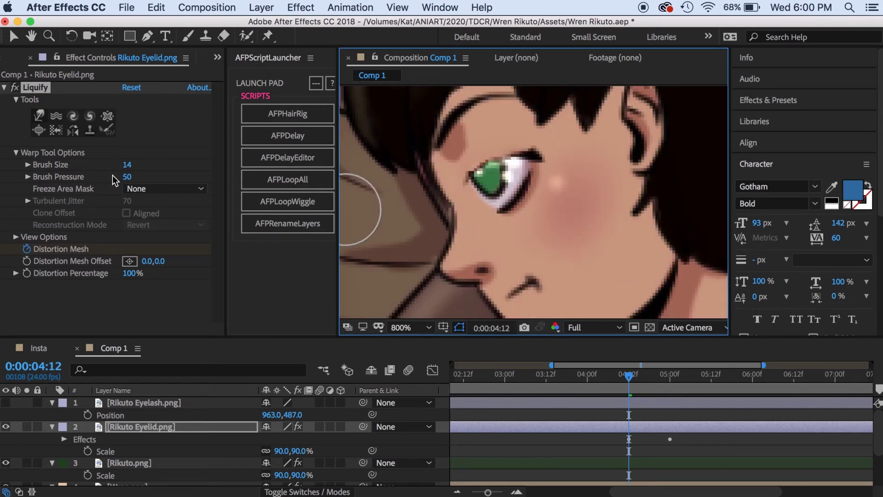
# Refine the open eyelid's shape at 0:00:04:12 with Liquify brush sizes of 18 and 10.
pyautogui.moveTo(126, 165); pyautogui.dragTo(128, 164)
pyautogui.moveTo(498, 202)
pyautogui.mouseDown()
pyautogui.moveTo(518, 202)
pyautogui.moveTo(492, 213)
pyautogui.moveTo(512, 211)
pyautogui.moveTo(523, 236)
pyautogui.moveTo(510, 199)
pyautogui.moveTo(488, 185)
pyautogui.mouseUp()
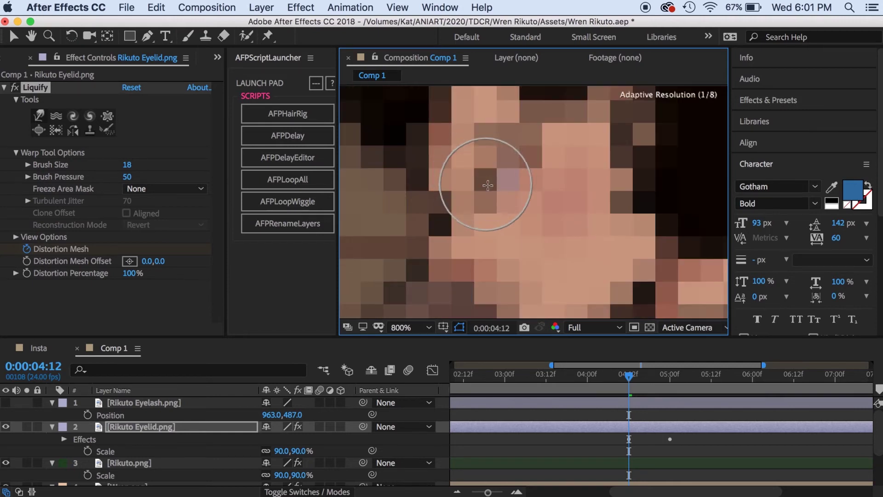
pyautogui.moveTo(127, 165)
pyautogui.mouseDown()
pyautogui.moveTo(221, 165)
pyautogui.moveTo(123, 165)
pyautogui.mouseUp()
pyautogui.moveTo(488, 183)
pyautogui.mouseDown()
pyautogui.moveTo(493, 160)
pyautogui.moveTo(513, 167)
pyautogui.moveTo(490, 157)
pyautogui.moveTo(480, 176)
pyautogui.moveTo(482, 162)
pyautogui.moveTo(510, 159)
pyautogui.moveTo(480, 172)
pyautogui.moveTo(472, 159)
pyautogui.moveTo(514, 160)
pyautogui.moveTo(502, 166)
pyautogui.moveTo(490, 158)
pyautogui.moveTo(475, 179)
pyautogui.moveTo(521, 309)
pyautogui.moveTo(499, 158)
pyautogui.mouseUp()
# Show the Rikuto Eyelash.png layer and place five Puppet position pins along the upper lash at 0:00:04:12.
pyautogui.click(144, 402)
pyautogui.click(5, 403)
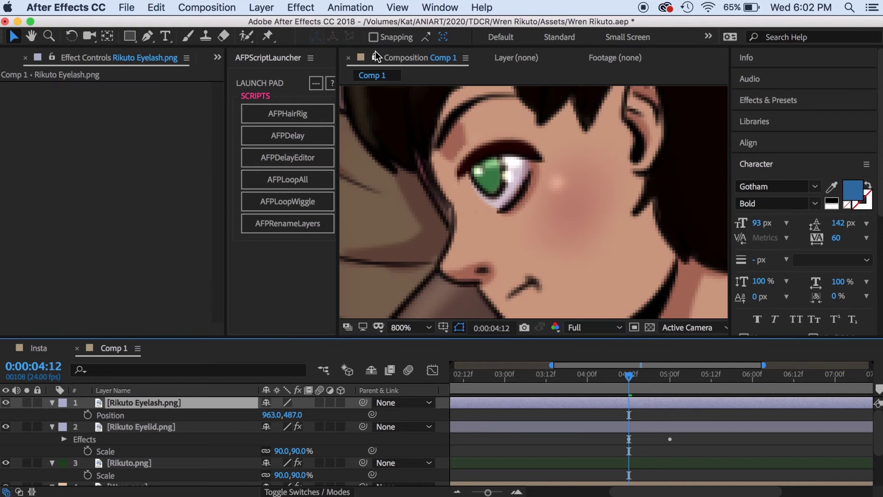
pyautogui.click(578, 431)
pyautogui.press('u')
pyautogui.click(639, 399)
pyautogui.press('super+p')
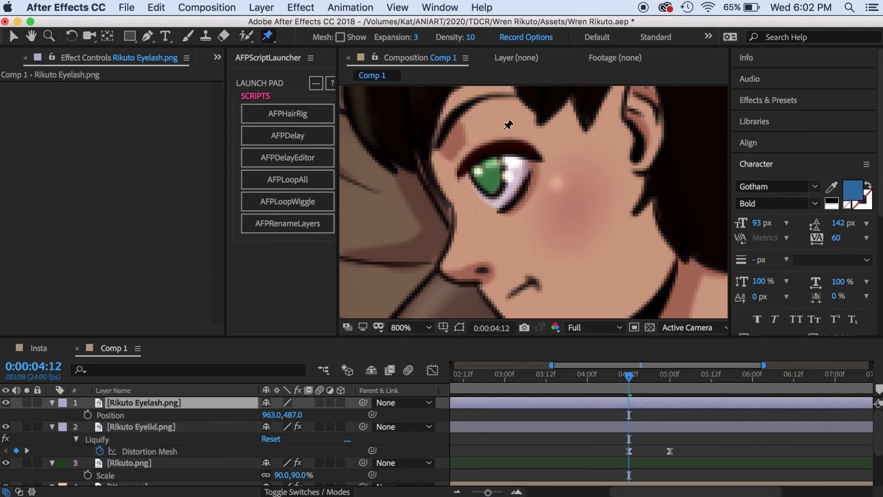
pyautogui.click(460, 169)
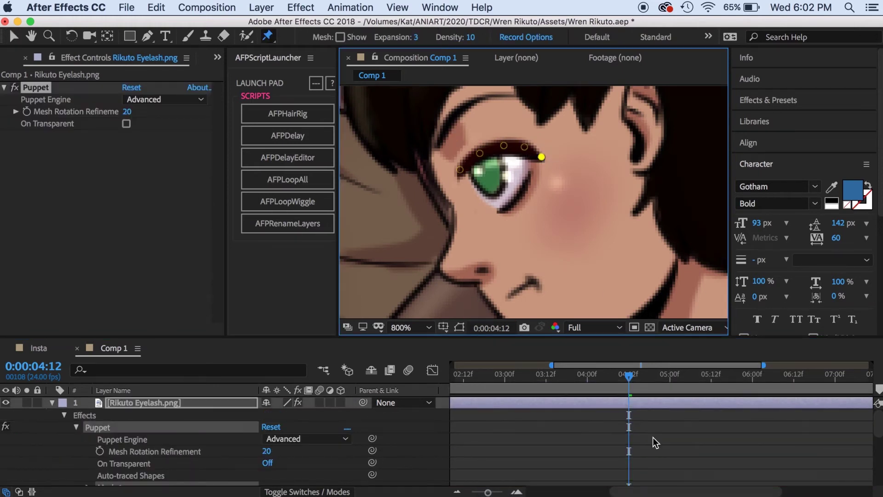
# Lower the eyelash's Puppet pins slightly at 0:00:04:15 to begin closing the eye.
pyautogui.press('=')
pyautogui.press('=')
pyautogui.click(640, 381)
pyautogui.click(660, 379)
pyautogui.click(672, 380)
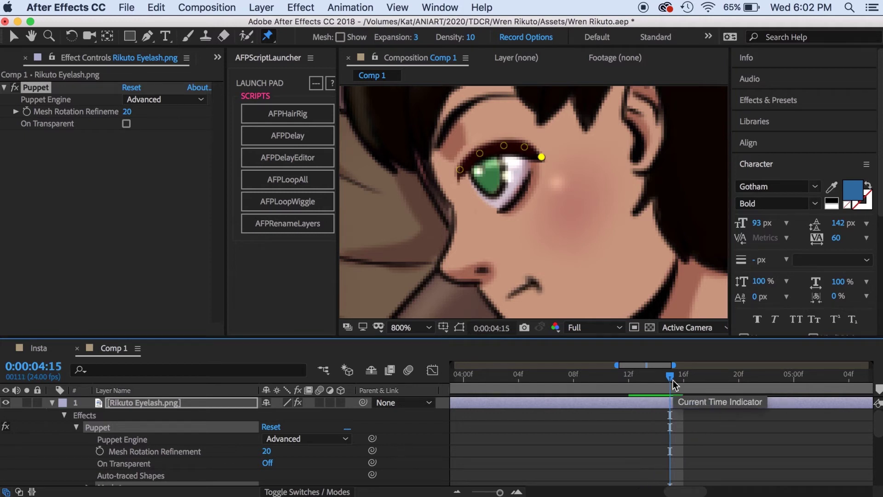
pyautogui.click(460, 170)
pyautogui.click(480, 154)
pyautogui.moveTo(525, 147); pyautogui.dragTo(527, 151)
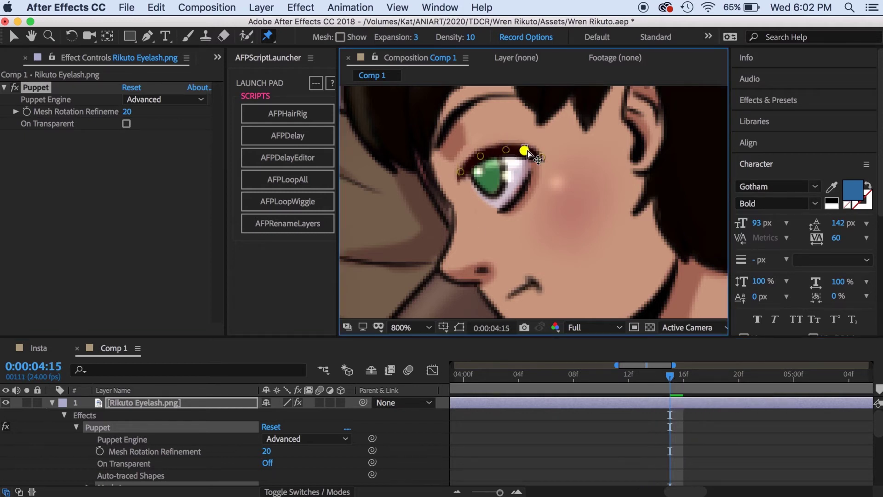
# Lower the eyelash's Puppet pins further at 0:00:04:18 to follow the descending eyelid.
pyautogui.moveTo(686, 378); pyautogui.dragTo(711, 380)
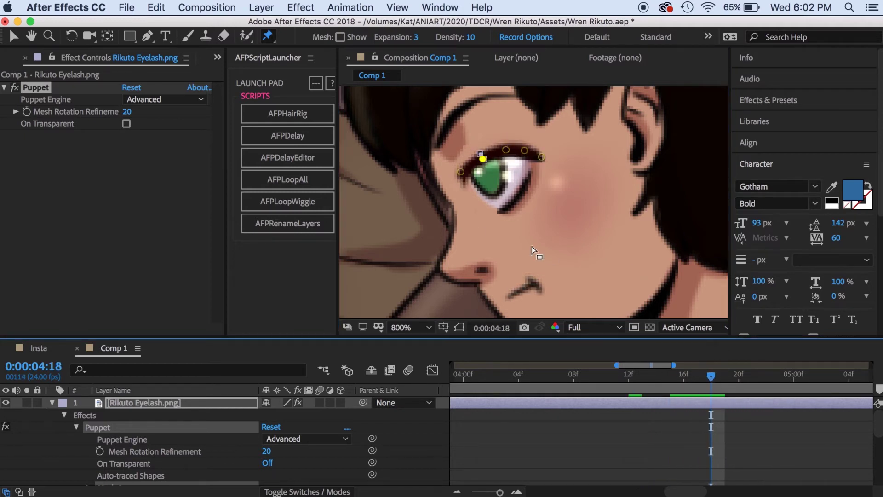
pyautogui.moveTo(460, 172); pyautogui.dragTo(509, 155)
pyautogui.click(525, 150)
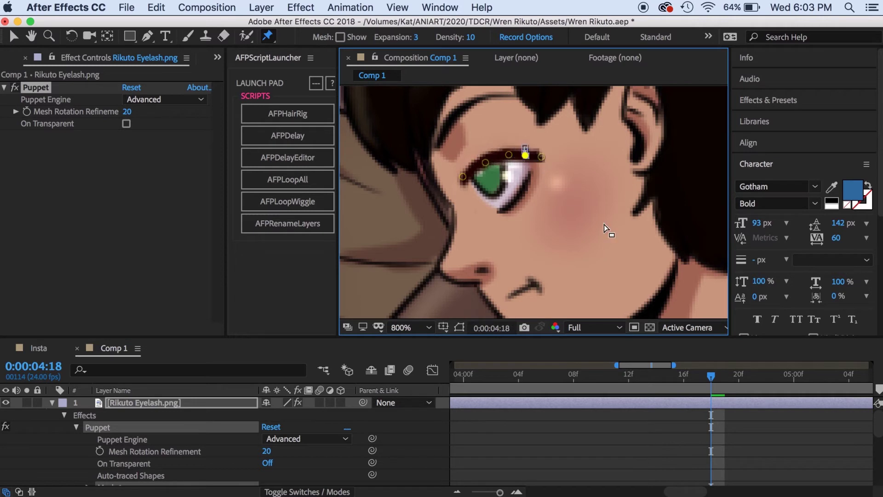
# Pull the eyelash's Puppet pins down over the half-closed eye at 0:00:04:20 and 0:00:04:21.
pyautogui.moveTo(710, 380); pyautogui.dragTo(738, 382)
pyautogui.moveTo(463, 176); pyautogui.dragTo(472, 189)
pyautogui.moveTo(485, 162); pyautogui.dragTo(517, 169)
pyautogui.click(509, 155)
pyautogui.click(750, 382)
pyautogui.moveTo(526, 157); pyautogui.dragTo(528, 159)
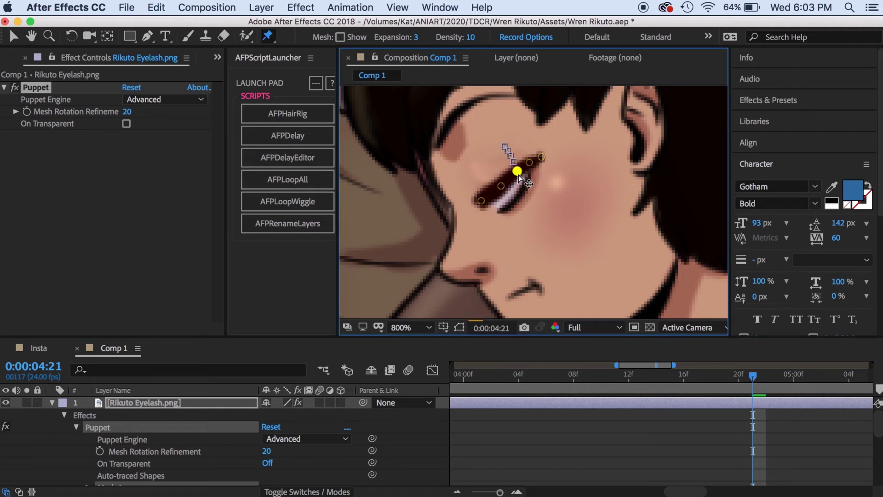
# Curve the eyelash's Puppet pins into the closed-eye line at 0:00:04:23 and adjust them to match the lid at 0:00:05:00.
pyautogui.moveTo(767, 382); pyautogui.dragTo(780, 382)
pyautogui.moveTo(481, 201); pyautogui.dragTo(511, 197)
pyautogui.moveTo(518, 172); pyautogui.dragTo(525, 184)
pyautogui.moveTo(529, 164); pyautogui.dragTo(534, 170)
pyautogui.click(792, 385)
pyautogui.click(481, 208)
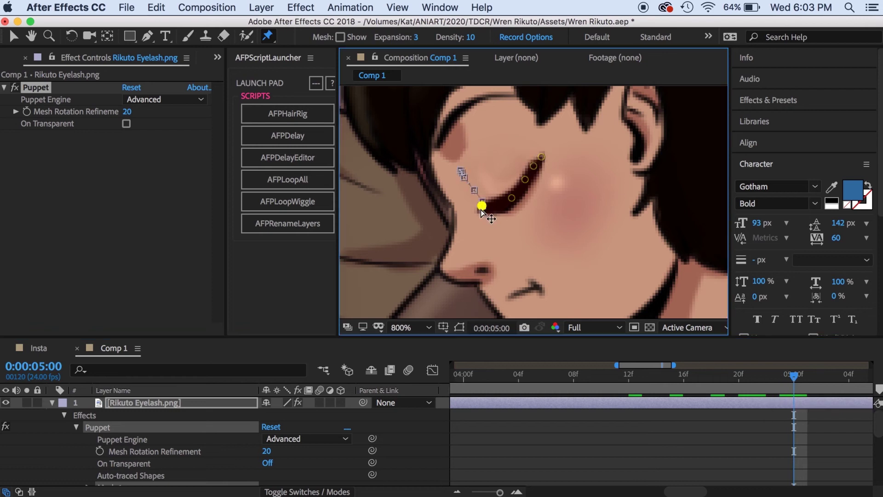
pyautogui.moveTo(481, 209); pyautogui.dragTo(482, 211)
pyautogui.moveTo(512, 200); pyautogui.dragTo(534, 169)
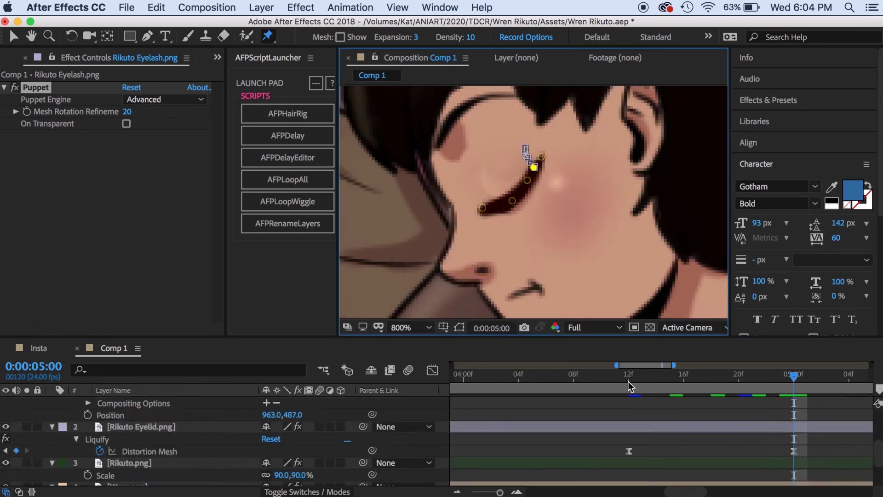
# Play back the closing half of the blink from 0:00:04:12.
pyautogui.click(629, 381)
pyautogui.press('space')
pyautogui.press('space')
pyautogui.click(629, 382)
pyautogui.press('F2')
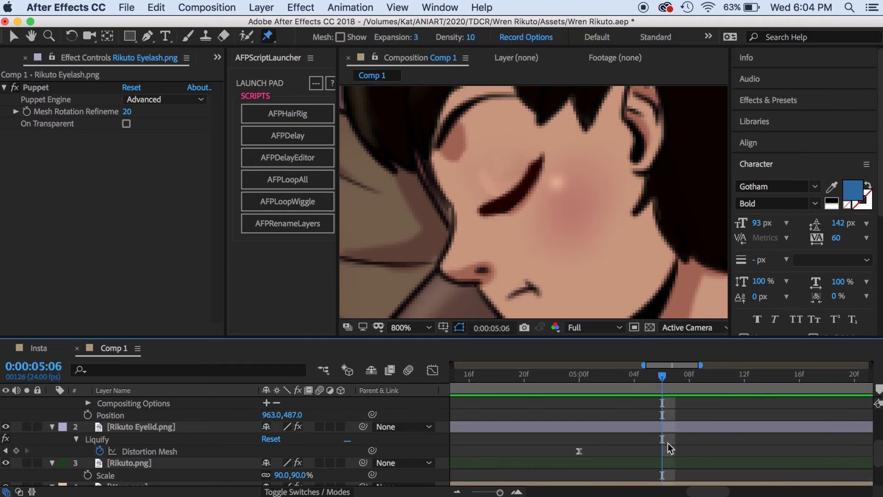
# Copy the eyelid's closed Distortion Mesh keyframe from 0:00:05:00 and paste it at 0:00:05:12.
pyautogui.click(689, 381)
pyautogui.press('-')
pyautogui.click(716, 373)
pyautogui.click(634, 451)
pyautogui.press('super+c')
pyautogui.press('super+v')
pyautogui.scroll(1, 716, 409)
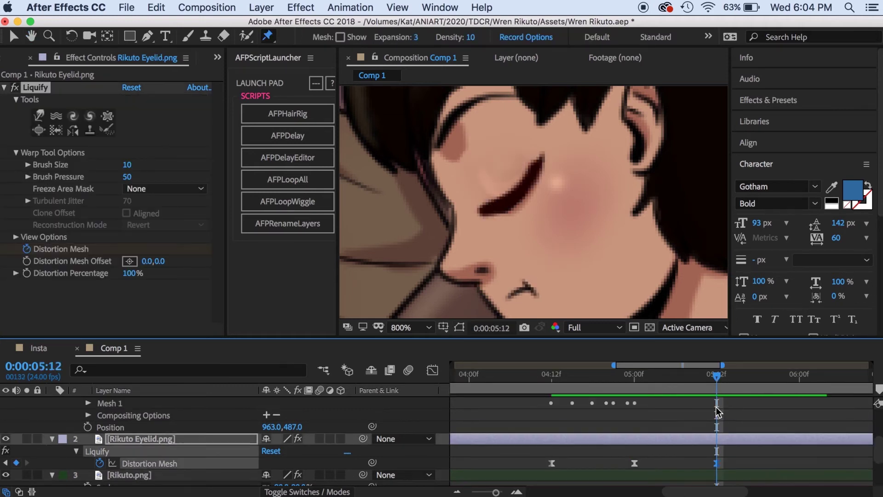
# Copy the eyelash pins' closed-pose Position keyframes, plus Puppet Pin 5's keyframe from 0:00:04:12, and paste them at 0:00:05:12.
pyautogui.scroll(3, 716, 409)
pyautogui.click(708, 401)
pyautogui.press('`')
pyautogui.click(88, 197)
pyautogui.click(100, 233)
pyautogui.click(143, 245)
pyautogui.keyDown('shift'); pyautogui.click(142, 293); pyautogui.keyUp('shift')
pyautogui.click(112, 293)
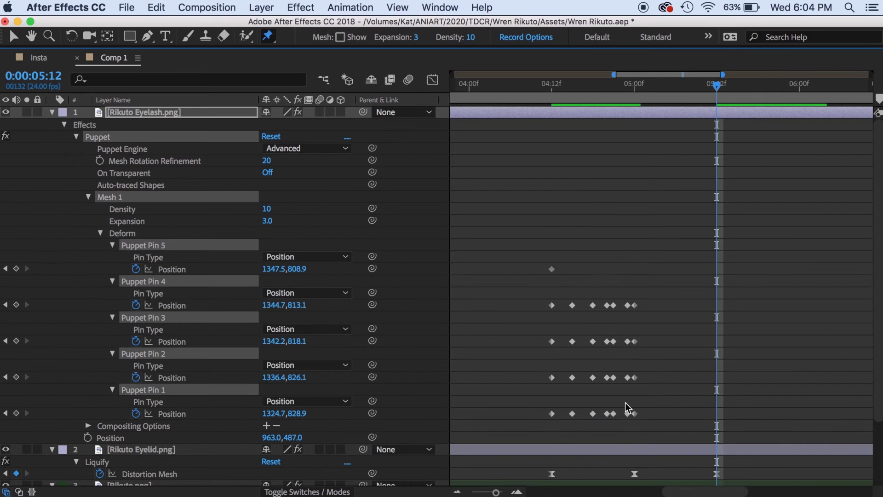
pyautogui.moveTo(626, 407); pyautogui.dragTo(635, 306)
pyautogui.click(552, 269)
pyautogui.press('super+c')
pyautogui.press('super+v')
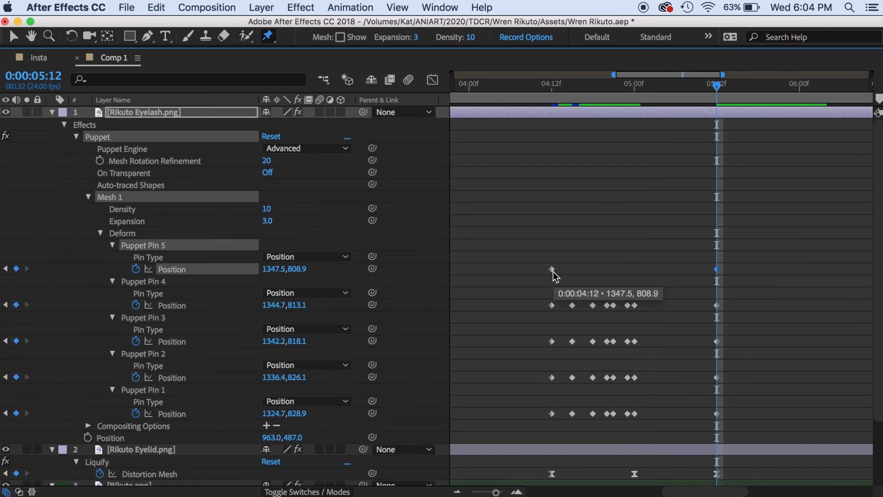
# Copy the eyelid's open Distortion Mesh keyframe from 0:00:04:12 and paste it at 0:00:06:00.
pyautogui.click(551, 474)
pyautogui.press('super+c')
pyautogui.click(799, 89)
pyautogui.press('super+v')
pyautogui.click(768, 209)
pyautogui.press('`')
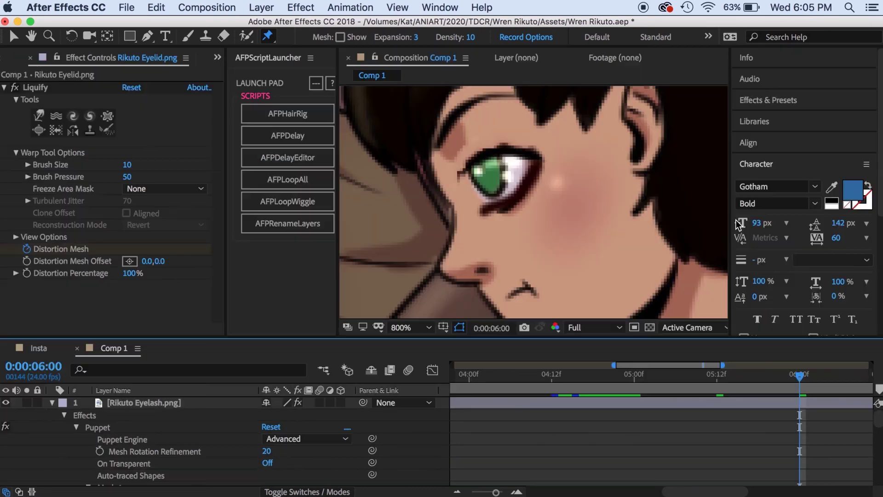
# Raise the eyelash's Puppet pins at 0:00:05:15 to start reopening the eye.
pyautogui.scroll(-3, 735, 427)
pyautogui.click(722, 376)
pyautogui.scroll(3, 735, 432)
pyautogui.click(732, 403)
pyautogui.click(184, 428)
pyautogui.scroll(-6, 749, 439)
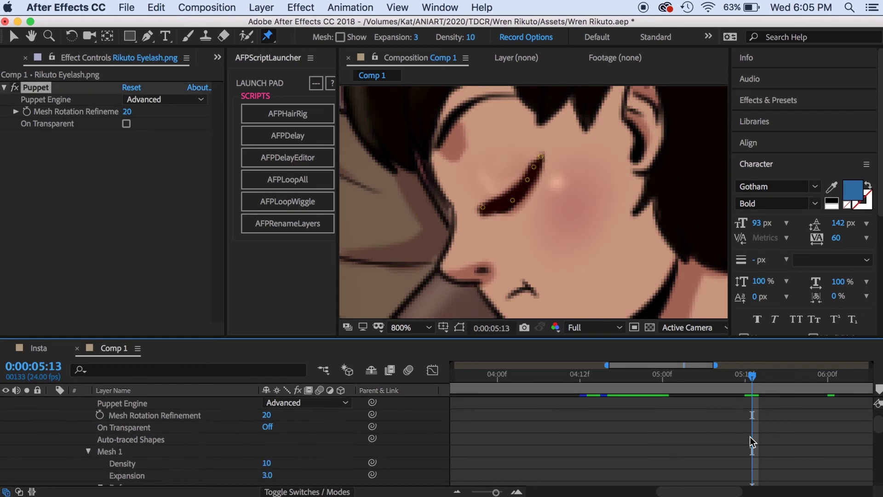
pyautogui.click(765, 376)
pyautogui.moveTo(482, 208); pyautogui.dragTo(479, 199)
pyautogui.moveTo(513, 199); pyautogui.dragTo(502, 187)
pyautogui.moveTo(527, 179)
pyautogui.mouseDown()
pyautogui.moveTo(516, 172)
pyautogui.moveTo(531, 165)
pyautogui.mouseUp()
# Raise the eyelash's Puppet pins further at 0:00:05:16 to follow the opening lid.
pyautogui.click(786, 378)
pyautogui.press('=')
pyautogui.press('=')
pyautogui.click(732, 383)
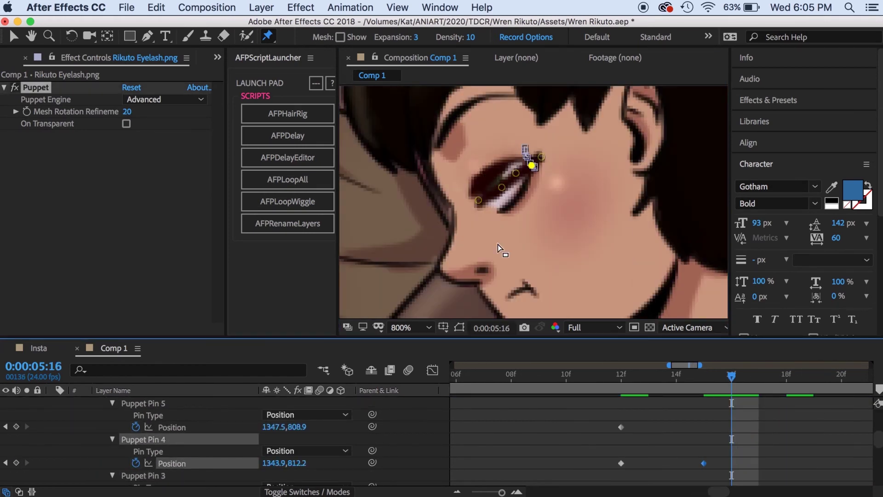
pyautogui.moveTo(478, 199); pyautogui.dragTo(491, 175)
pyautogui.moveTo(516, 173); pyautogui.dragTo(509, 163)
pyautogui.moveTo(531, 165)
pyautogui.mouseDown()
pyautogui.moveTo(524, 158)
pyautogui.moveTo(485, 175)
pyautogui.moveTo(504, 156)
pyautogui.moveTo(528, 156)
pyautogui.mouseUp()
# Lift the eyelash's outer and middle Puppet pins above the eye at 0:00:05:18.
pyautogui.press('pagedown')
pyautogui.press('pagedown')
pyautogui.moveTo(467, 184)
pyautogui.mouseDown()
pyautogui.moveTo(480, 168)
pyautogui.moveTo(462, 181)
pyautogui.mouseUp()
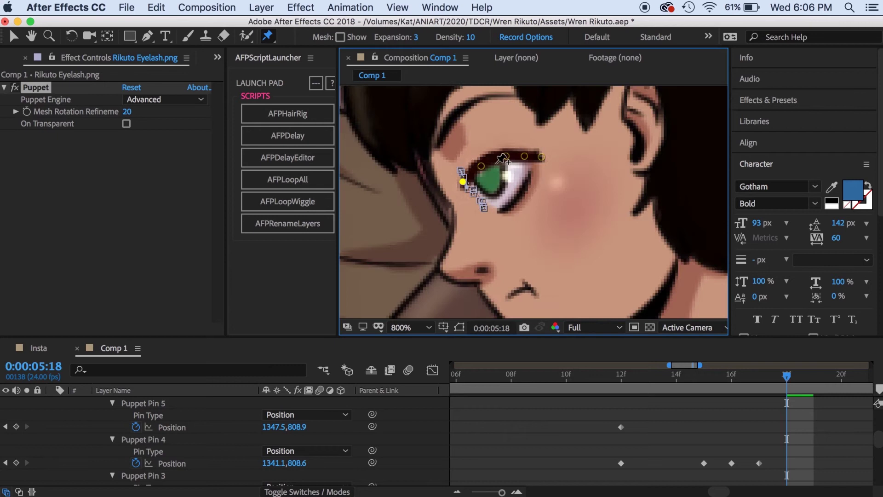
pyautogui.moveTo(505, 156); pyautogui.dragTo(505, 154)
pyautogui.click(524, 155)
# Arch the eyelash's Puppet pins into a nearly open shape at 0:00:05:20.
pyautogui.hscroll(3, 712, 448)
pyautogui.click(734, 382)
pyautogui.click(755, 386)
pyautogui.moveTo(463, 182); pyautogui.dragTo(461, 179)
pyautogui.moveTo(481, 166); pyautogui.dragTo(505, 151)
pyautogui.moveTo(524, 156); pyautogui.dragTo(523, 153)
# Copy all five eyelash pins' open-pose Position keyframes from 0:00:04:12 and paste them at 0:00:06:00.
pyautogui.click(814, 378)
pyautogui.press('-')
pyautogui.press('-')
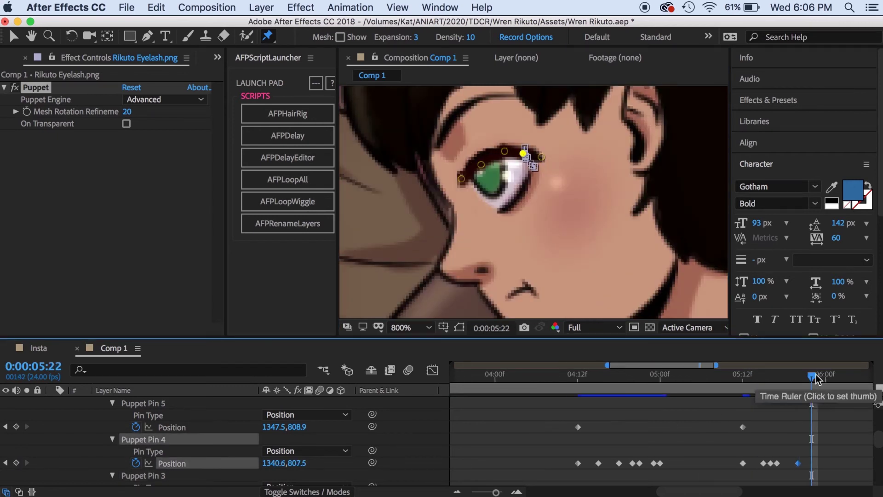
pyautogui.press('`')
pyautogui.click(823, 92)
pyautogui.moveTo(585, 427); pyautogui.dragTo(557, 258)
pyautogui.press('super+c')
pyautogui.press('super+v')
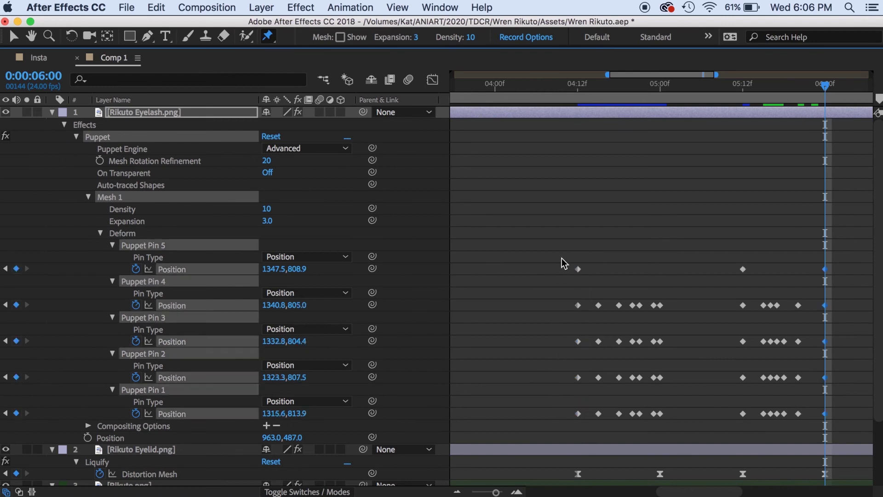
# Play back the reopening half of the blink from 0:00:05:00.
pyautogui.press('`')
pyautogui.click(659, 384)
pyautogui.press('space')
pyautogui.click(669, 422)
pyautogui.press('space')
pyautogui.moveTo(667, 384); pyautogui.dragTo(864, 384)
# Preview the blink across the whole illustration from 0:00:04:09 with the composition view maximized at 100%.
pyautogui.scroll(-5, 585, 261)
pyautogui.scroll(1, 541, 291)
pyautogui.hscroll(-3, 590, 435)
pyautogui.press('v')
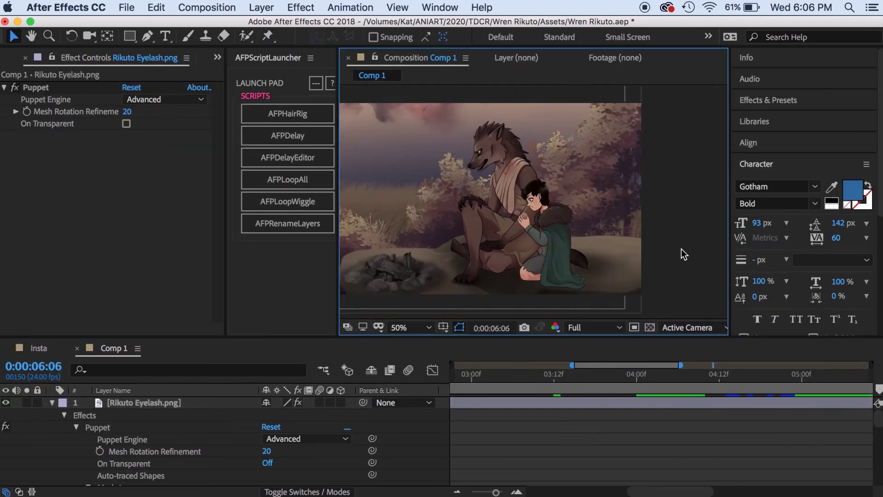
pyautogui.press('-')
pyautogui.press('-')
pyautogui.scroll(-5, 660, 424)
pyautogui.click(572, 385)
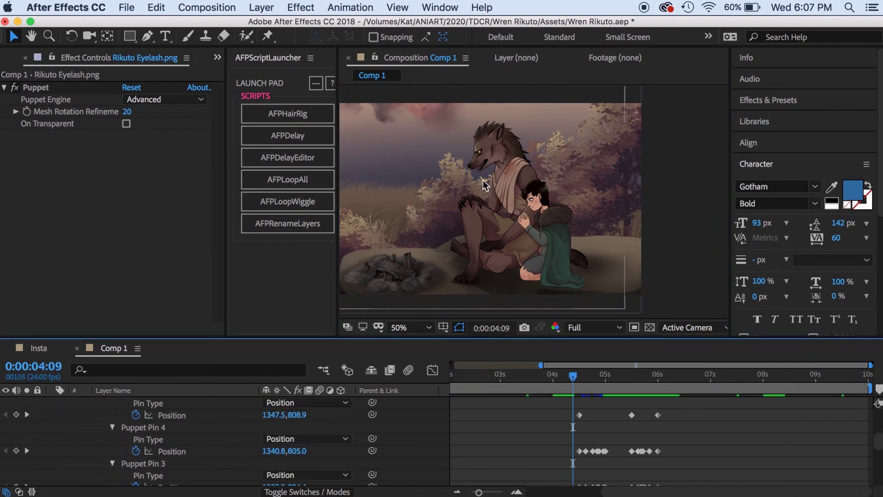
pyautogui.click(659, 185)
pyautogui.press('`')
pyautogui.press('.')
pyautogui.press('space')
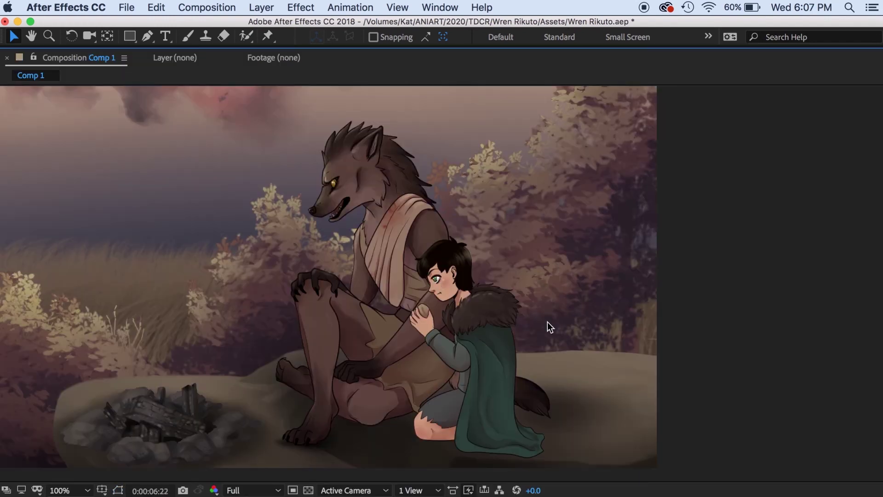